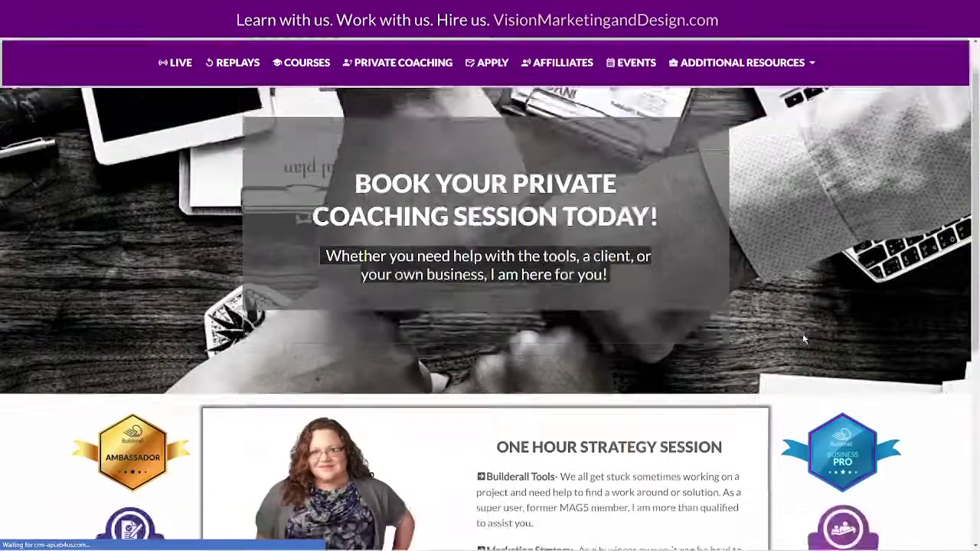
# Open the freelancer application page and review its form from the personal details to the services and skill-level questions.
pyautogui.scroll(4, 406, 237)
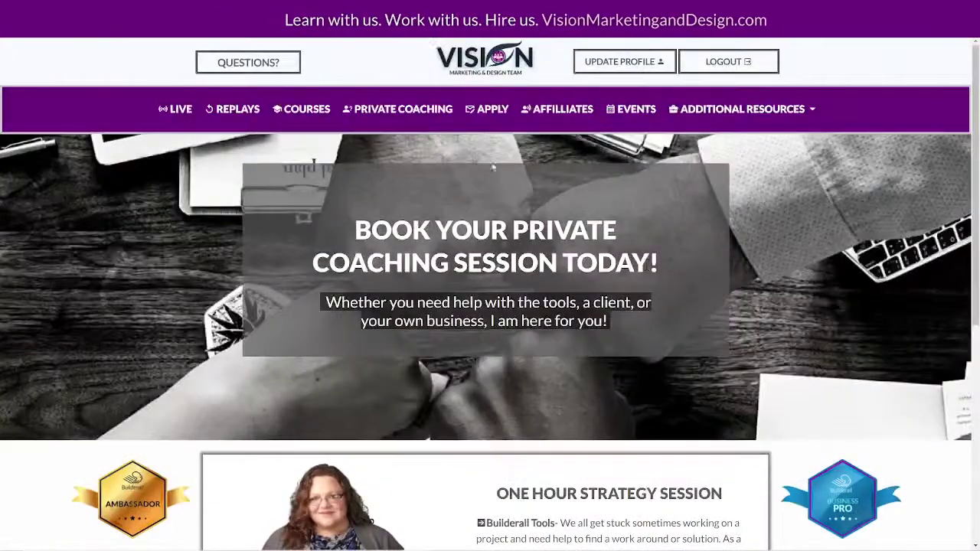
pyautogui.click(488, 110)
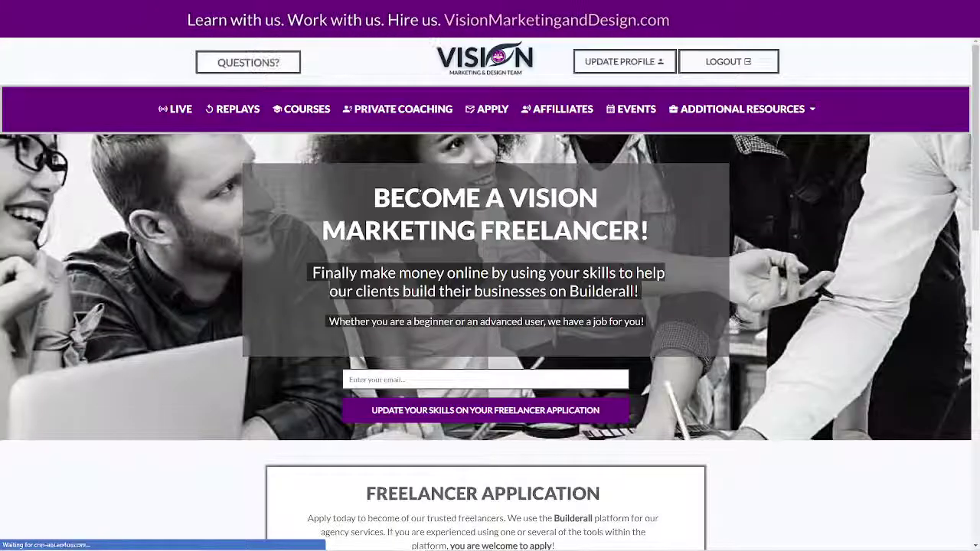
pyautogui.scroll(-1, 825, 397)
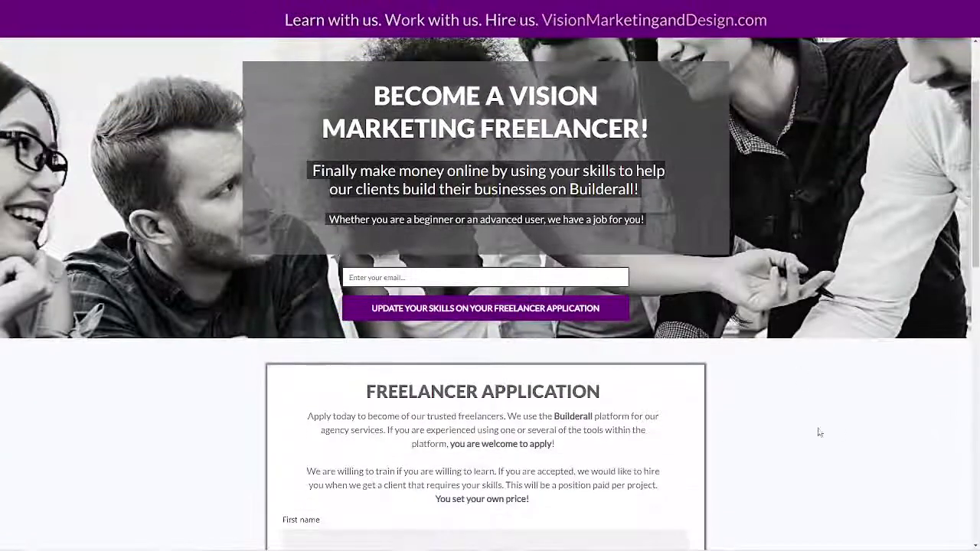
pyautogui.scroll(-4, 816, 429)
pyautogui.scroll(-3, 824, 424)
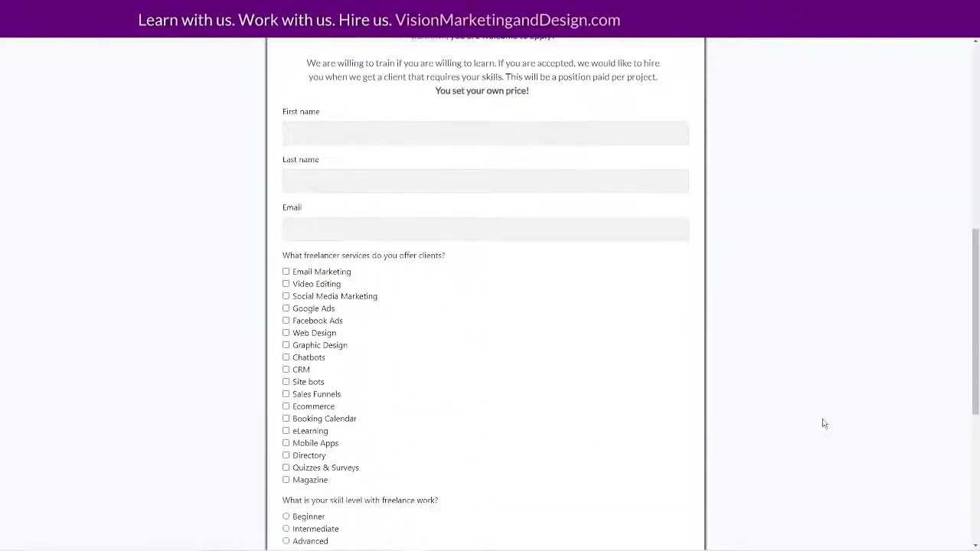
pyautogui.scroll(7, 825, 423)
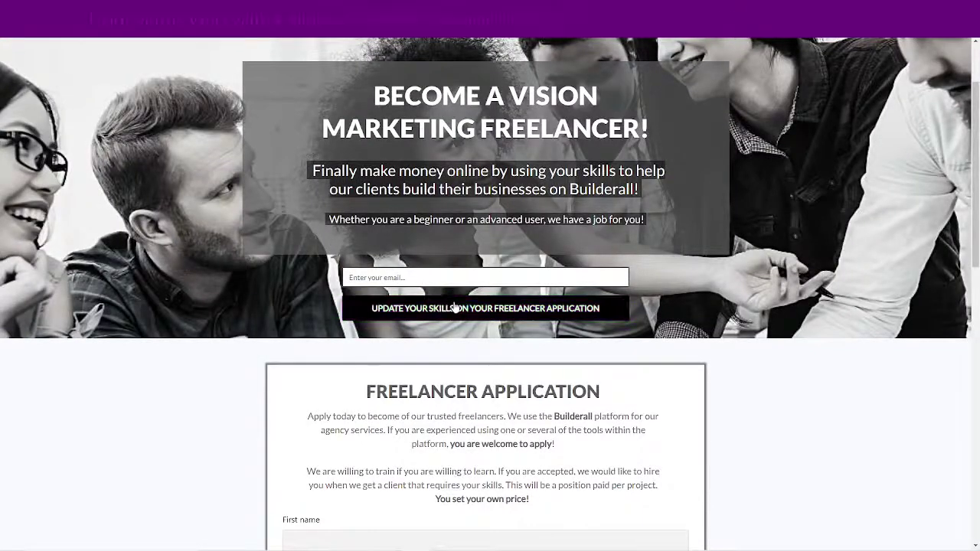
pyautogui.scroll(2, 755, 339)
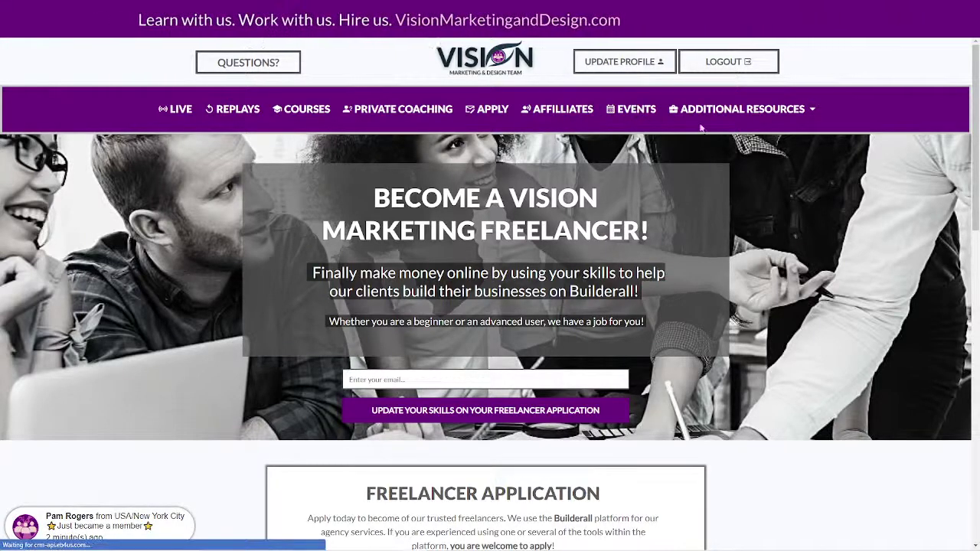
# View the live coaching events calendar and open the Builderall resources page with its events calendar.
pyautogui.click(638, 109)
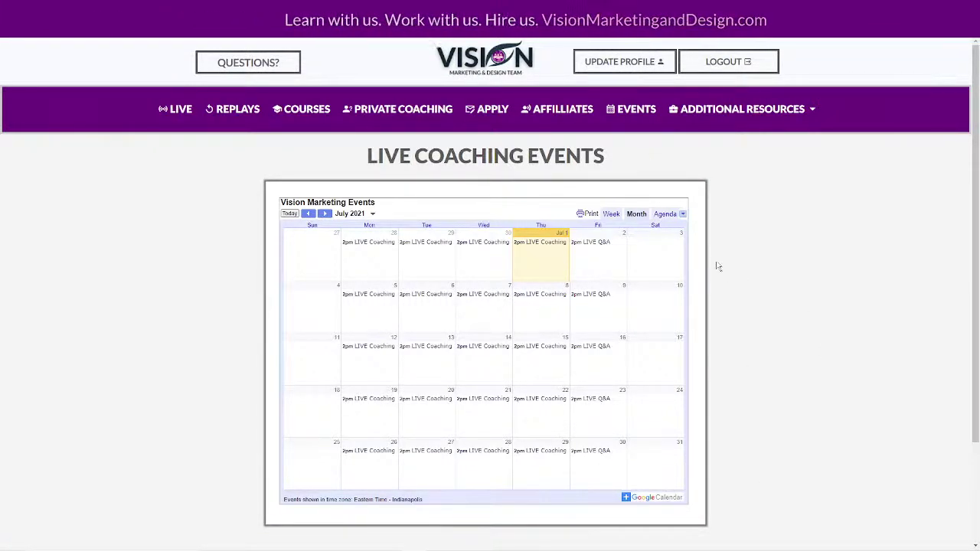
pyautogui.click(733, 114)
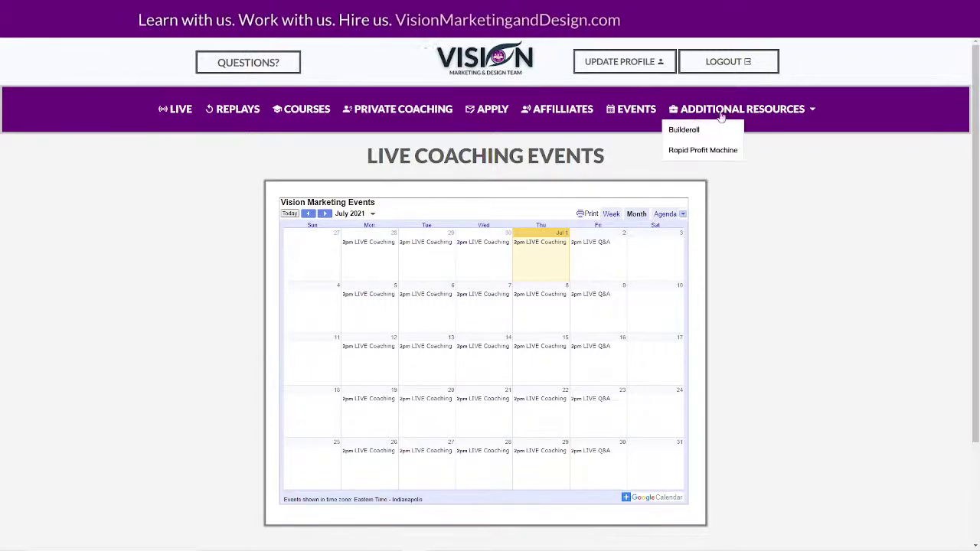
pyautogui.click(684, 130)
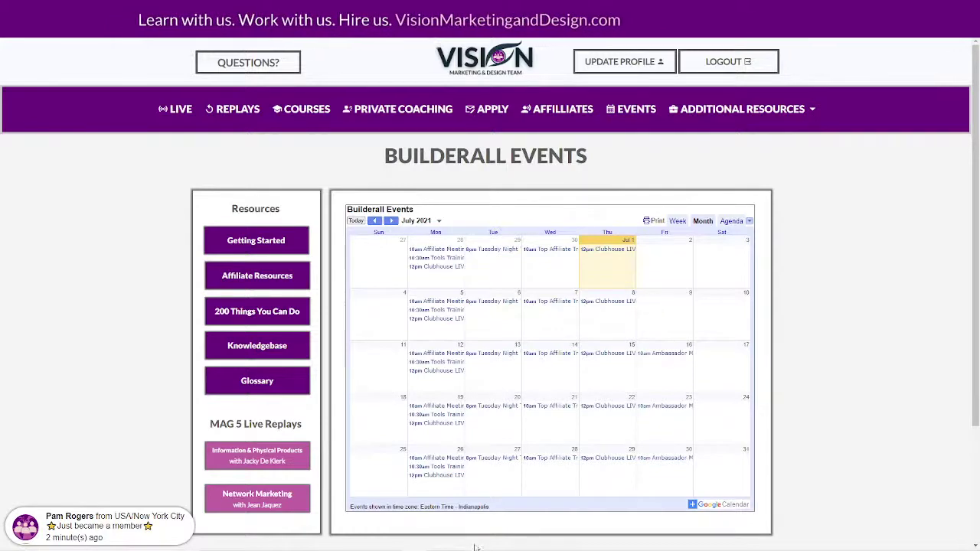
# Look at the Builderall back office in the other browser window and return to the Vision Marketing member site.
pyautogui.moveTo(474, 549)
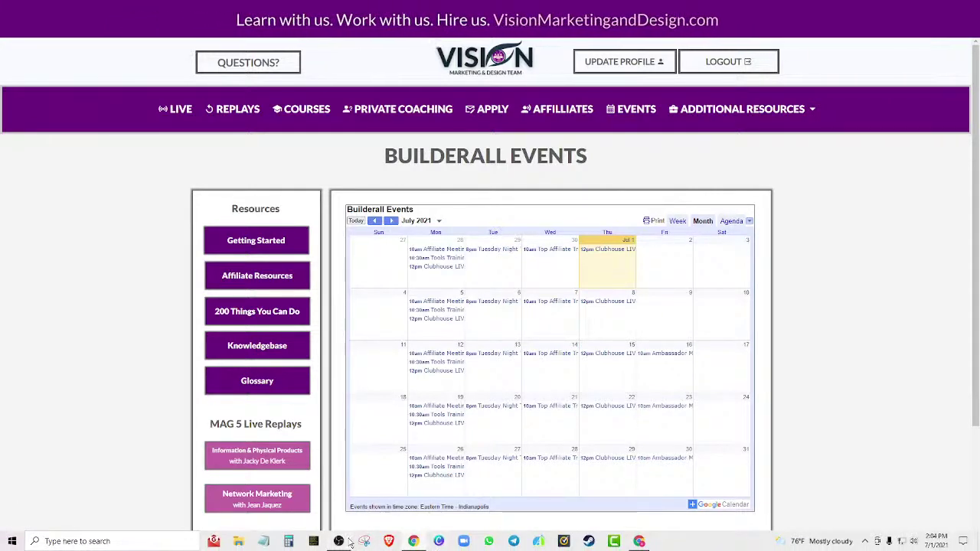
pyautogui.moveTo(344, 544)
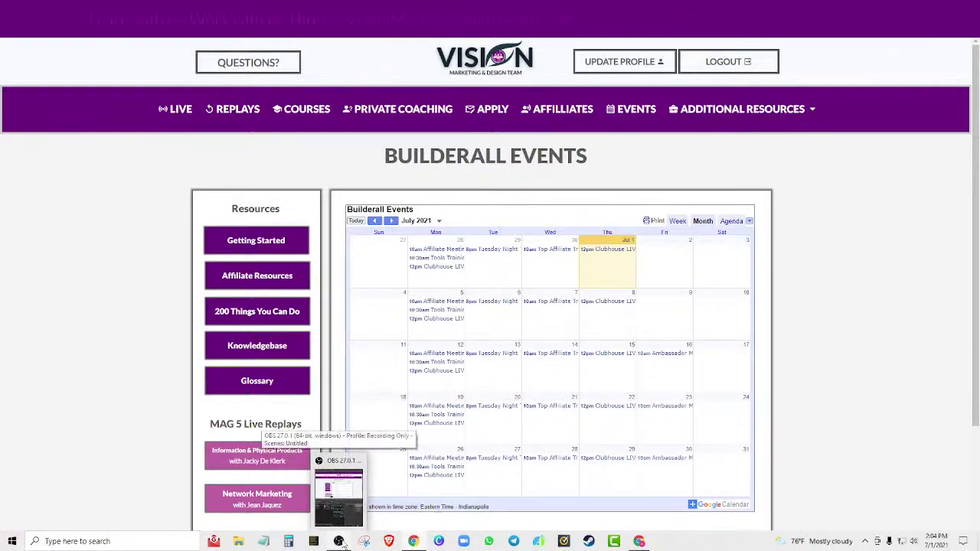
pyautogui.moveTo(423, 546)
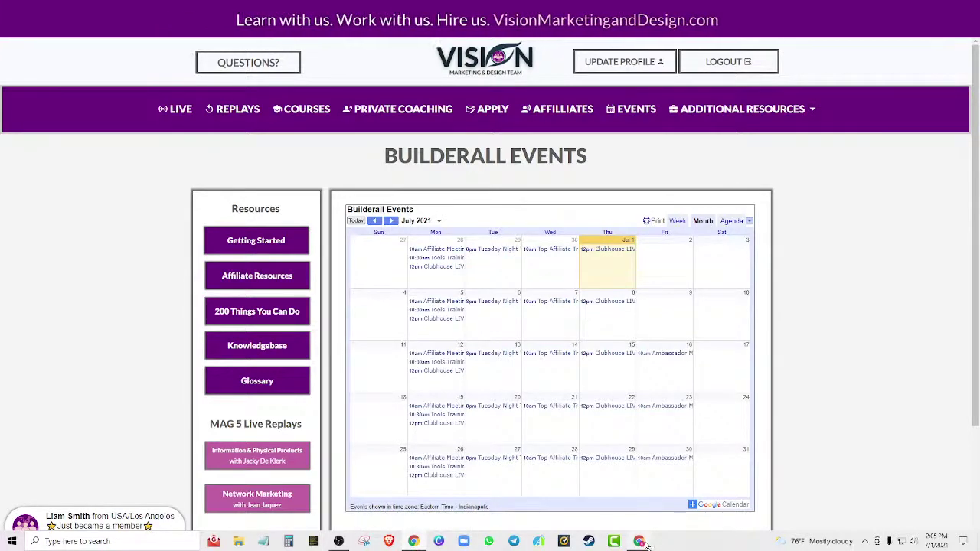
pyautogui.moveTo(640, 542)
pyautogui.click(639, 489)
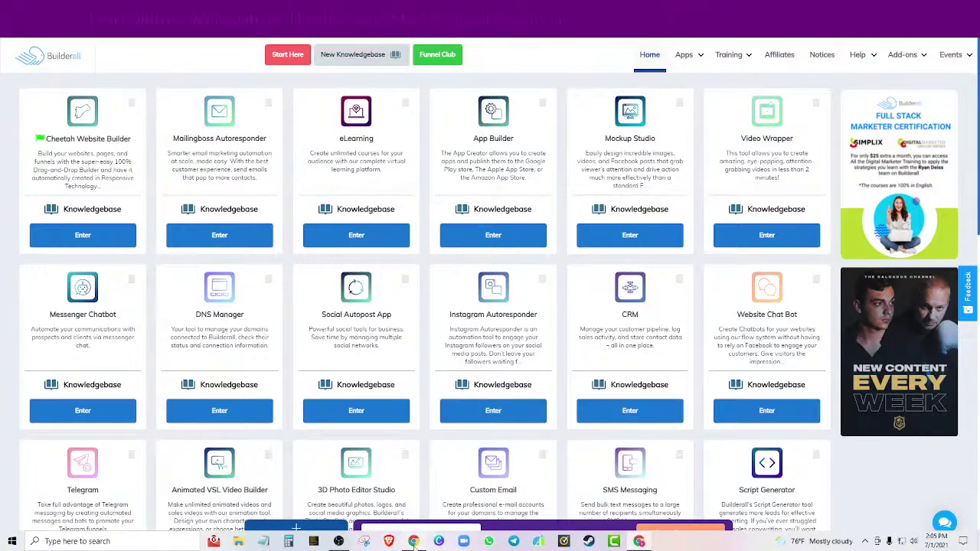
pyautogui.click(416, 490)
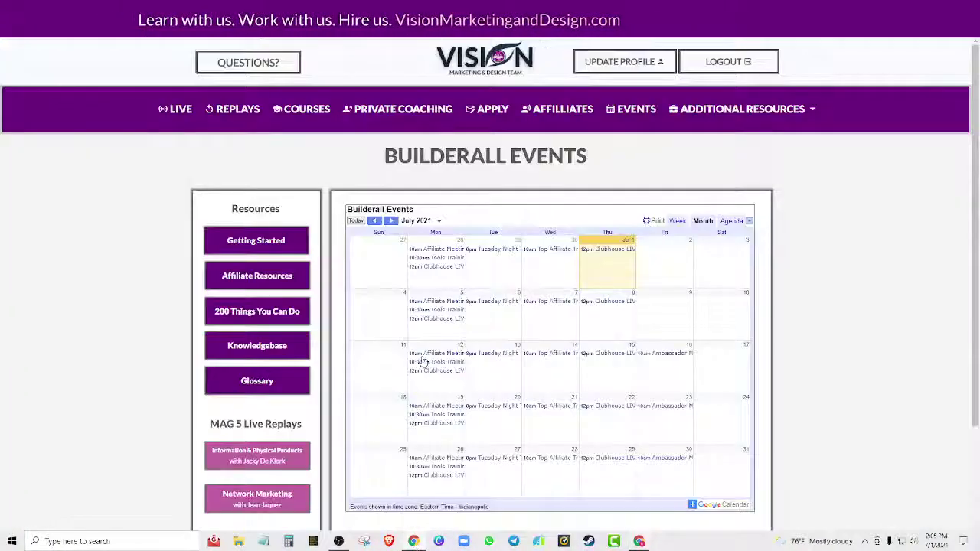
# Open the live coaching page and join the webinar with the attendee's name.
pyautogui.click(192, 112)
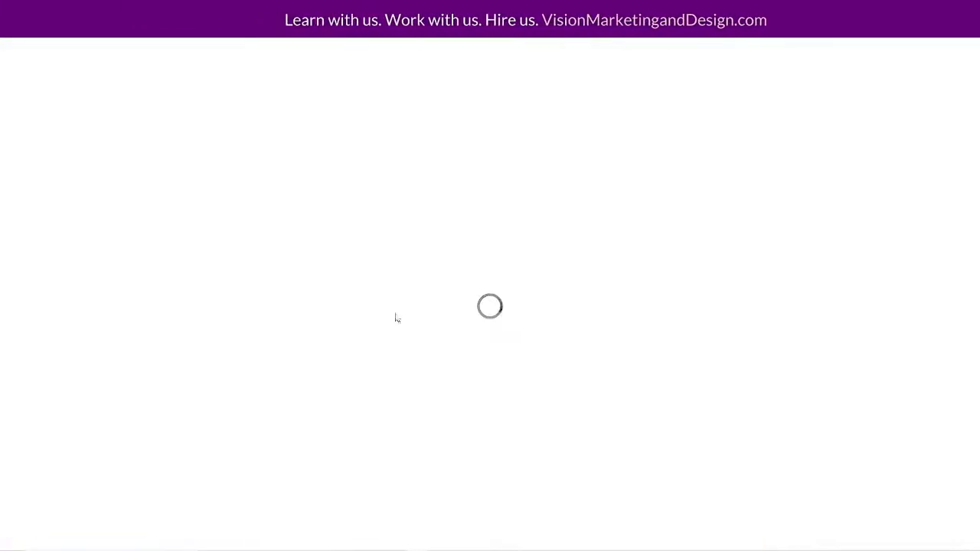
pyautogui.scroll(-5, 382, 340)
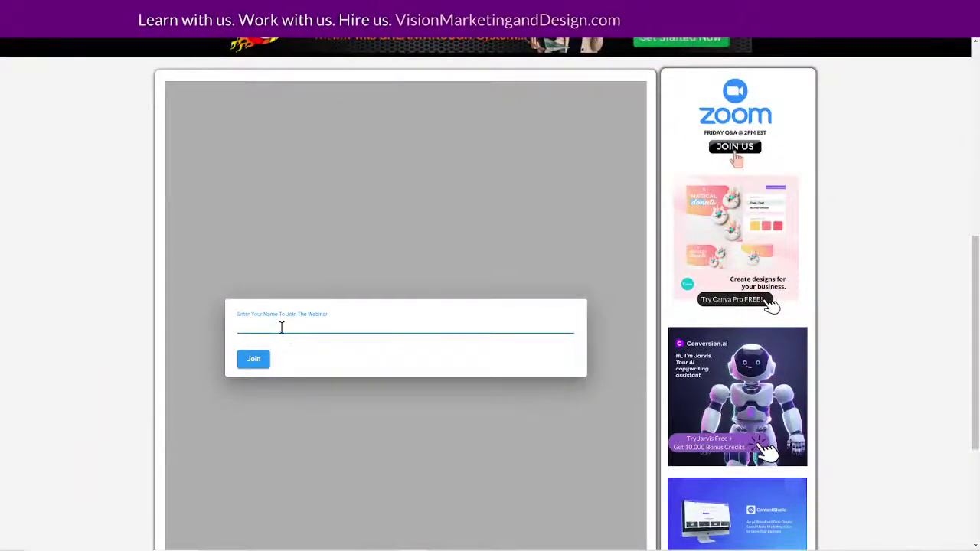
pyautogui.click(280, 326)
pyautogui.click(296, 365)
pyautogui.click(255, 359)
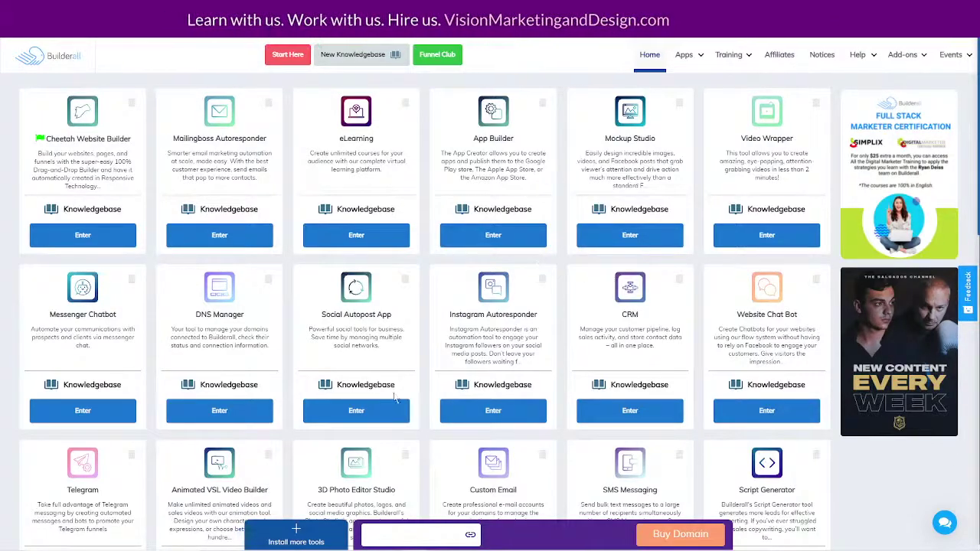
# Start a new email campaign from the full campaign list in Builderall's Mailingboss Autoresponder.
pyautogui.moveTo(684, 54)
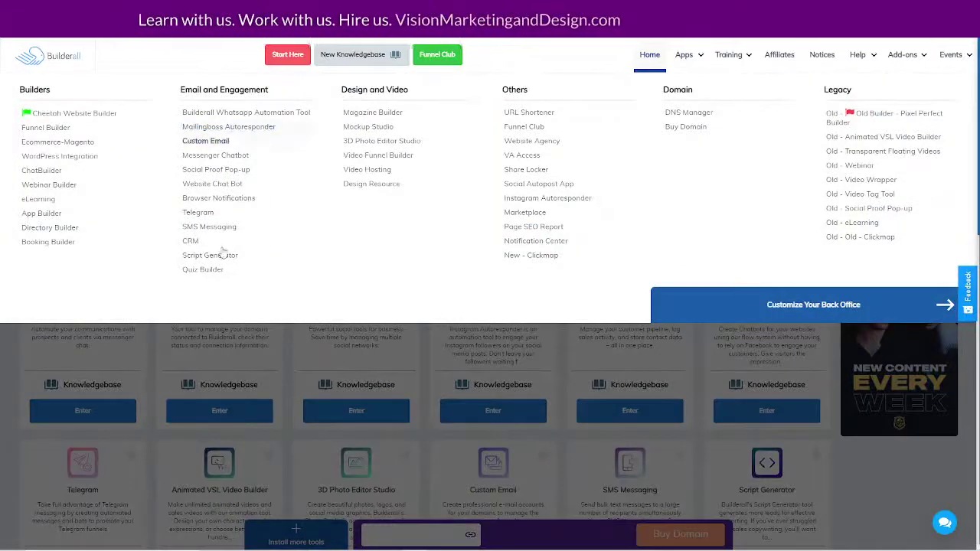
pyautogui.click(222, 254)
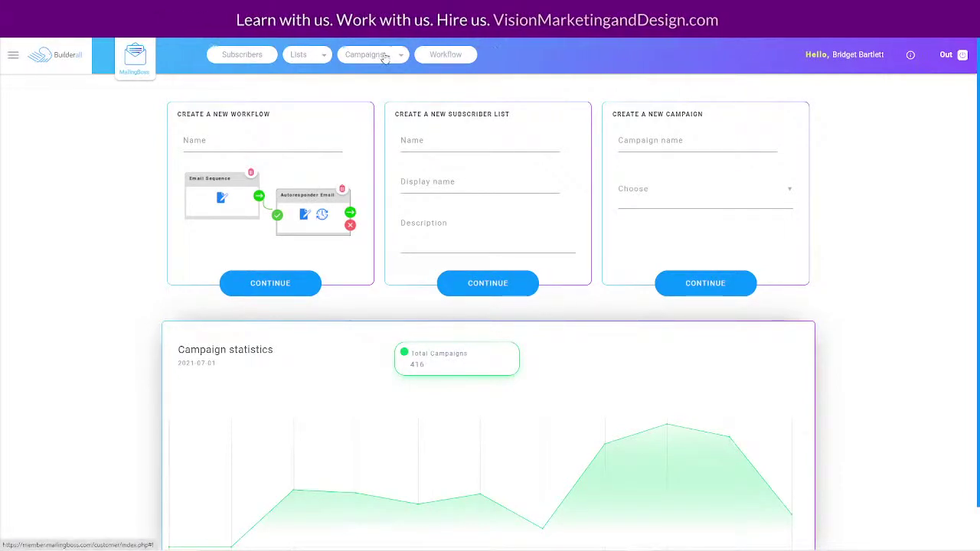
pyautogui.click(384, 57)
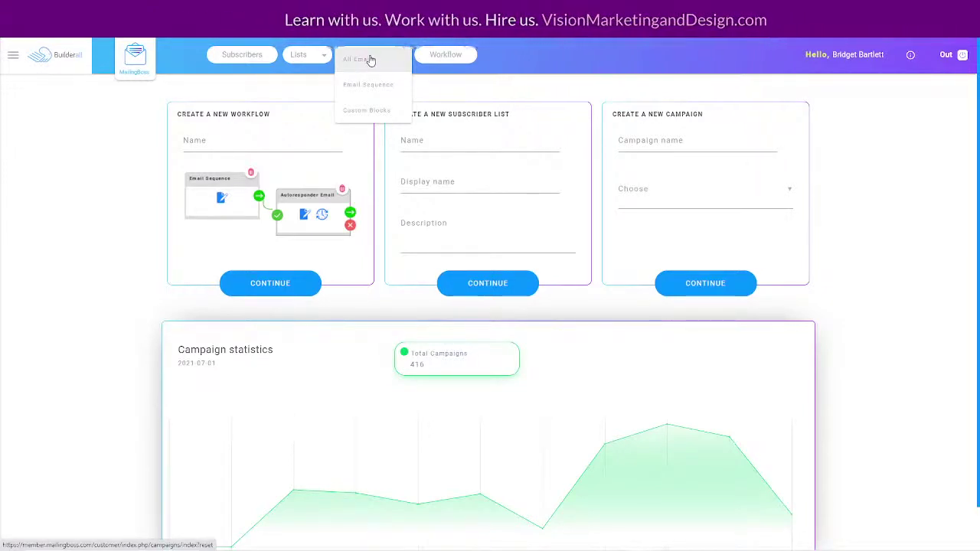
pyautogui.click(370, 59)
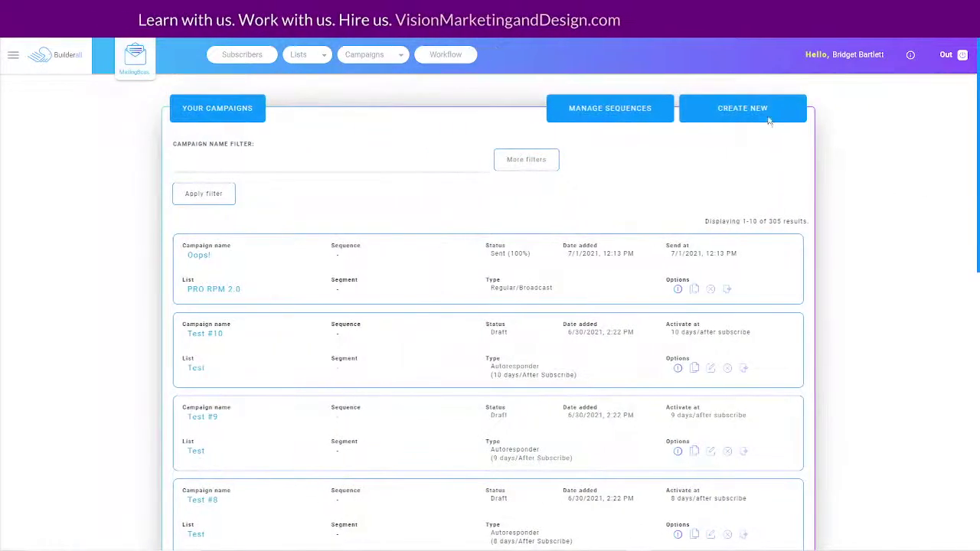
pyautogui.click(727, 114)
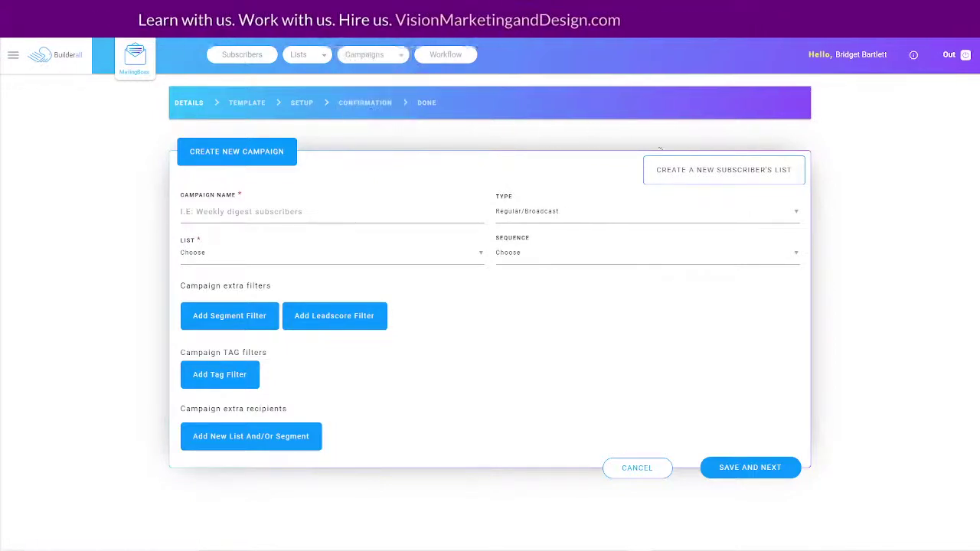
# Name the new campaign "Oops!".
pyautogui.click(271, 217)
pyautogui.click(302, 182)
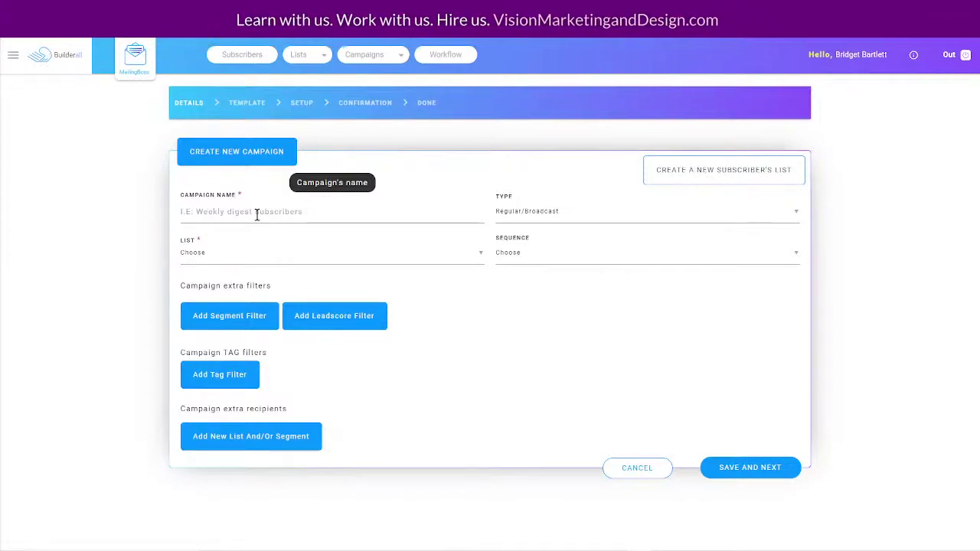
pyautogui.click(240, 214)
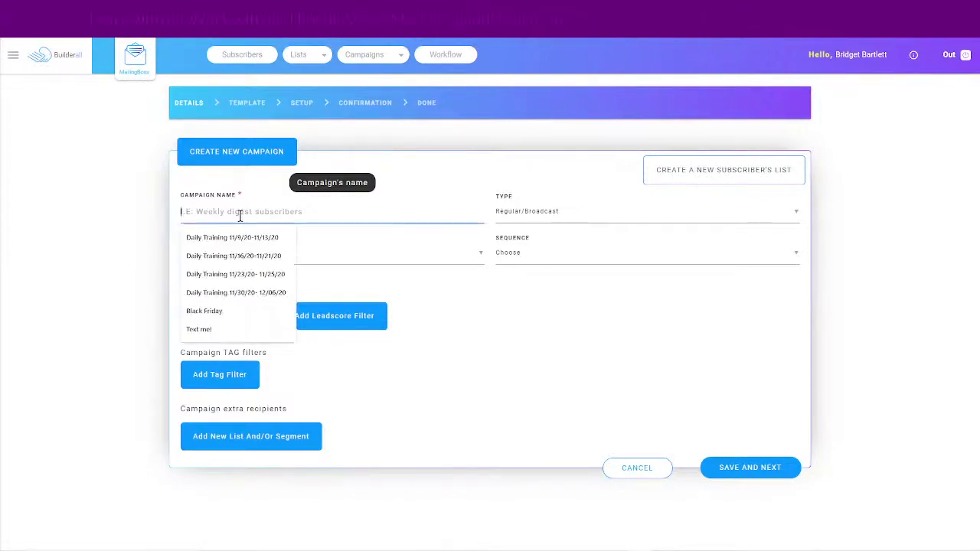
pyautogui.write('Oops!')
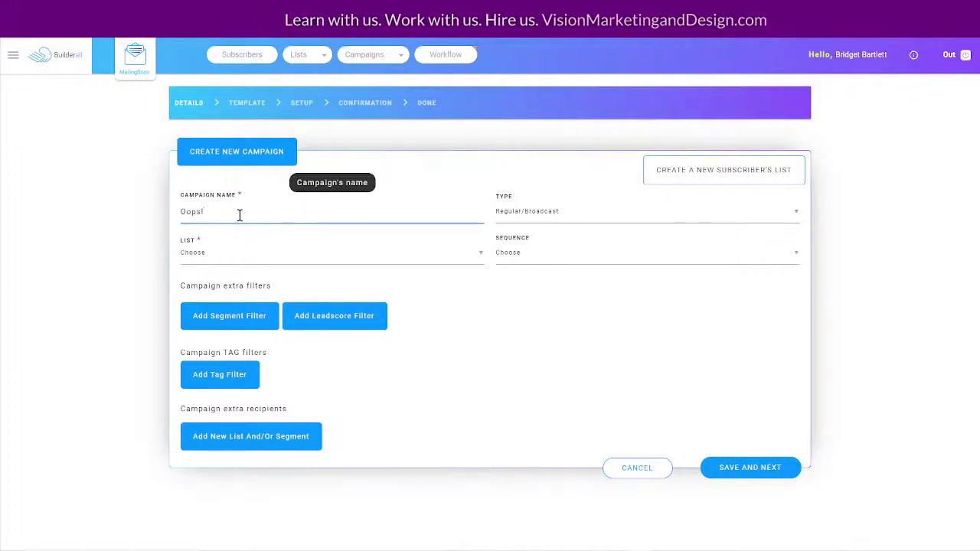
# Browse the available subscriber lists and choose the Test list for the campaign.
pyautogui.click(191, 258)
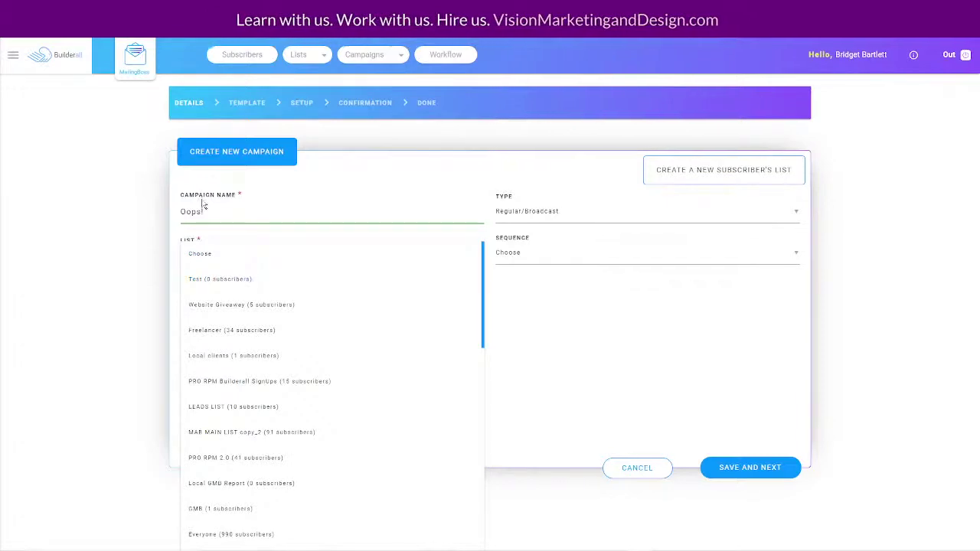
pyautogui.scroll(-8, 308, 321)
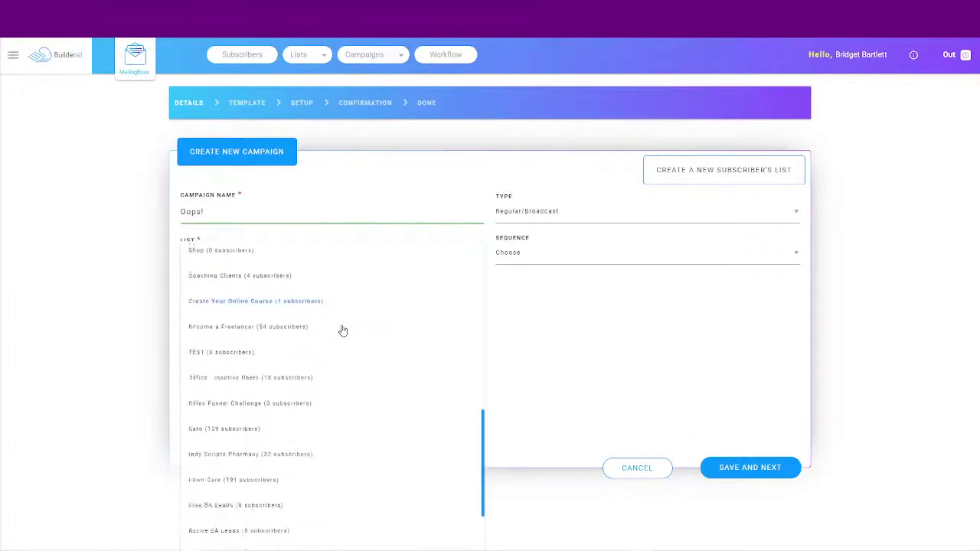
pyautogui.scroll(-2, 345, 329)
pyautogui.scroll(6, 349, 327)
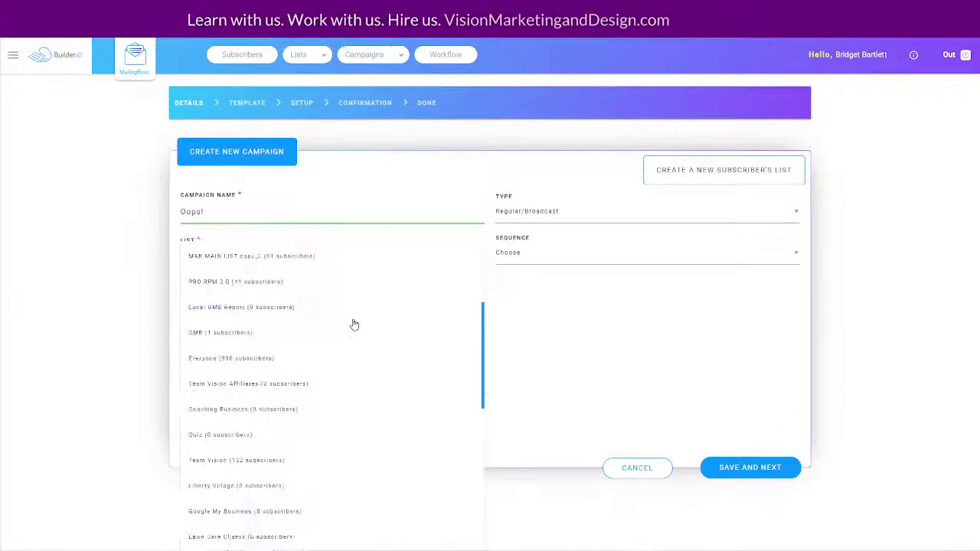
pyautogui.scroll(3, 353, 325)
pyautogui.click(209, 280)
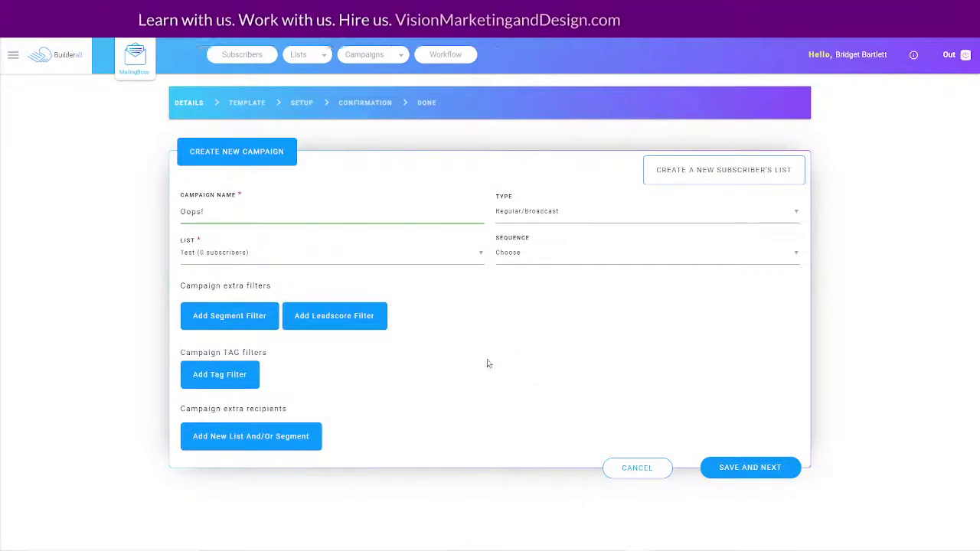
# Add a segment filter limiting the campaign to "Users that opened the last 5 campaigns".
pyautogui.click(225, 317)
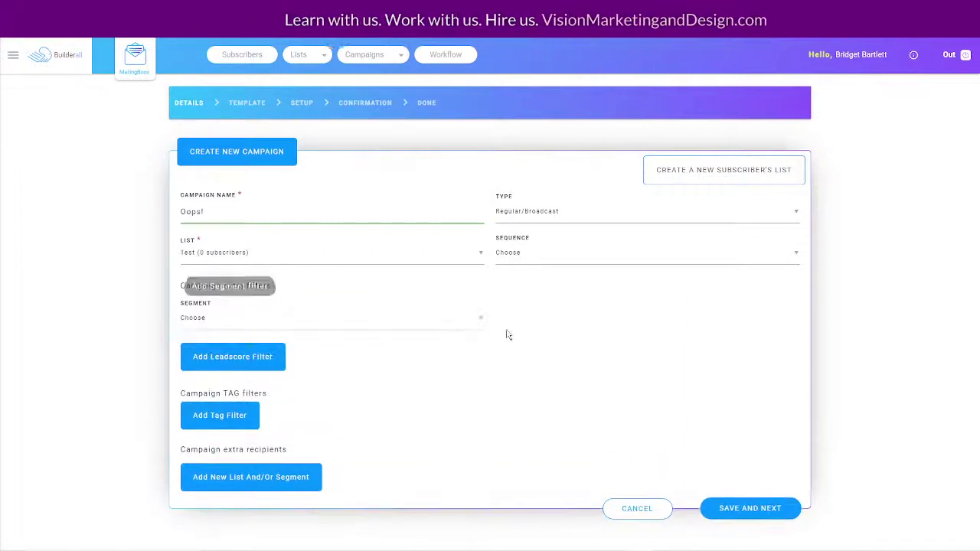
pyautogui.click(270, 326)
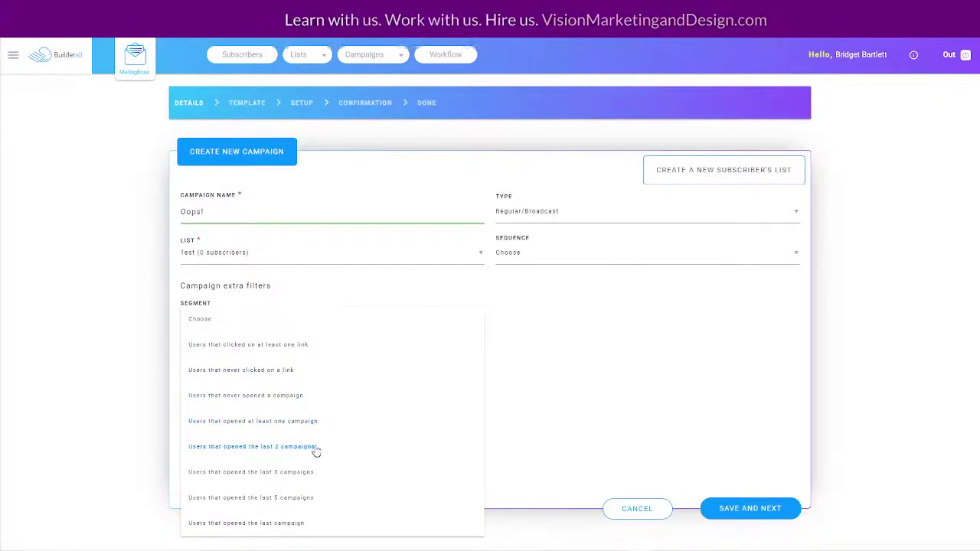
pyautogui.click(310, 499)
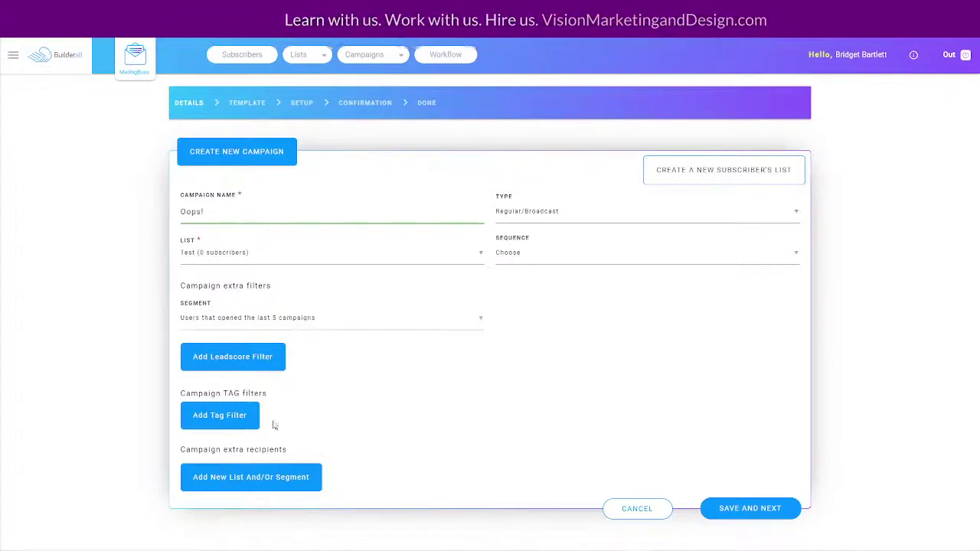
# Add a campaign tag filter, try a tag name starting with "web", and remove the filter.
pyautogui.click(226, 416)
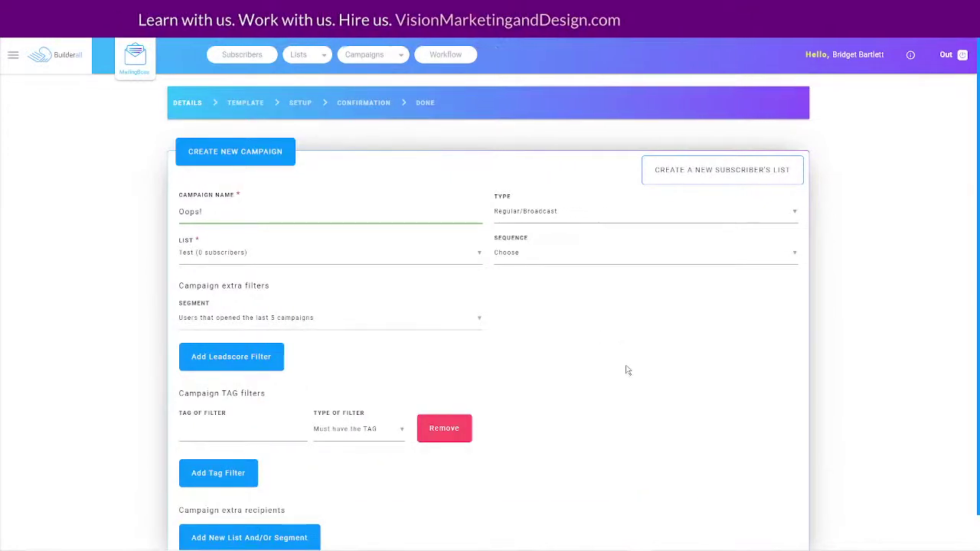
pyautogui.scroll(-1, 624, 369)
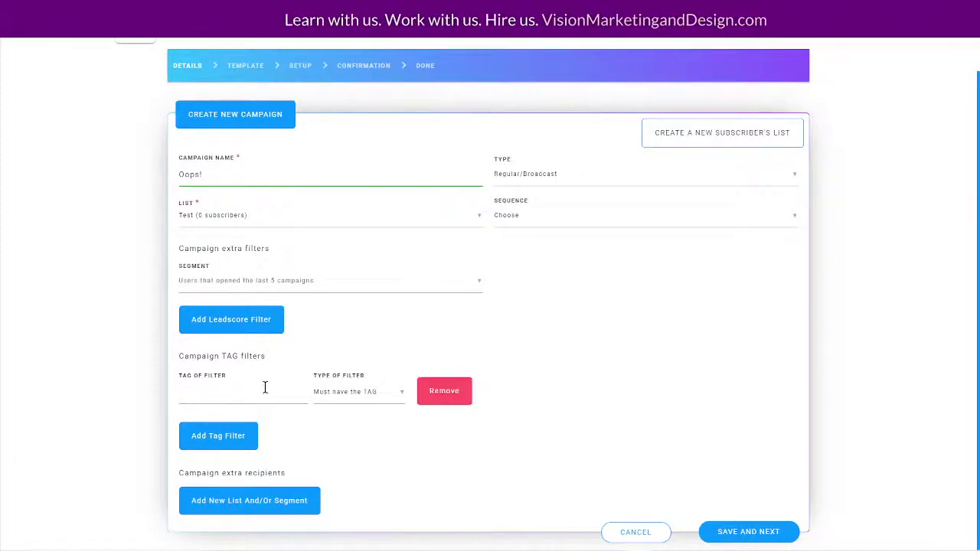
pyautogui.click(237, 389)
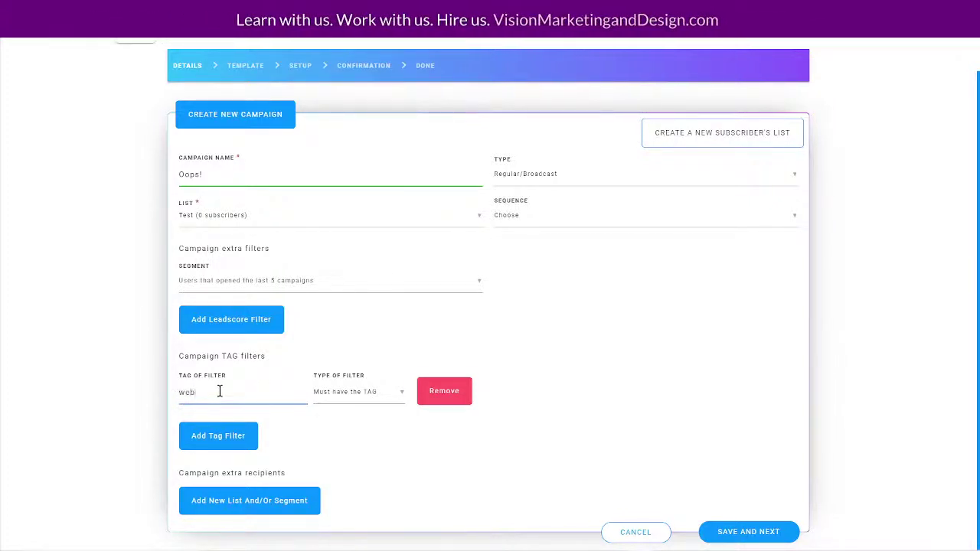
pyautogui.press('BackSpace')
pyautogui.press('BackSpace')
pyautogui.press('BackSpace')
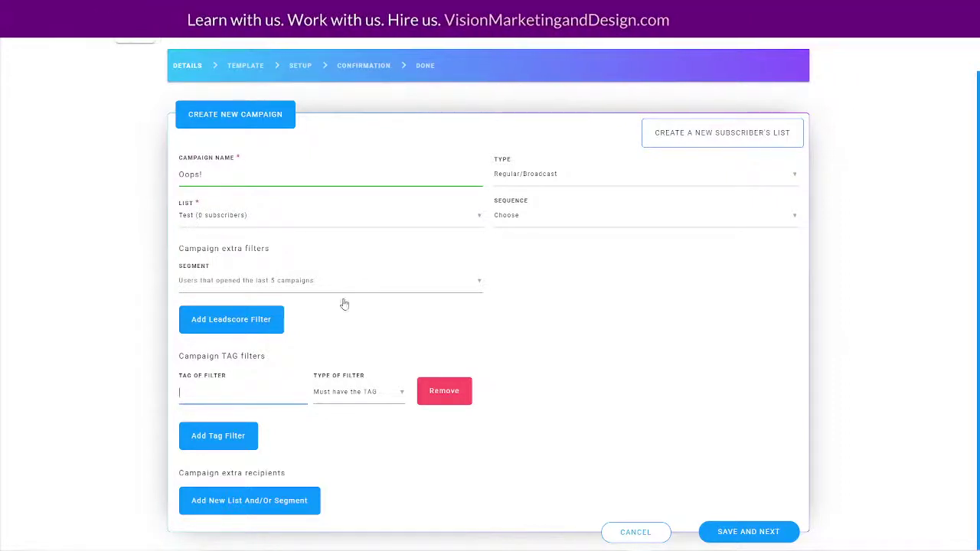
pyautogui.click(444, 392)
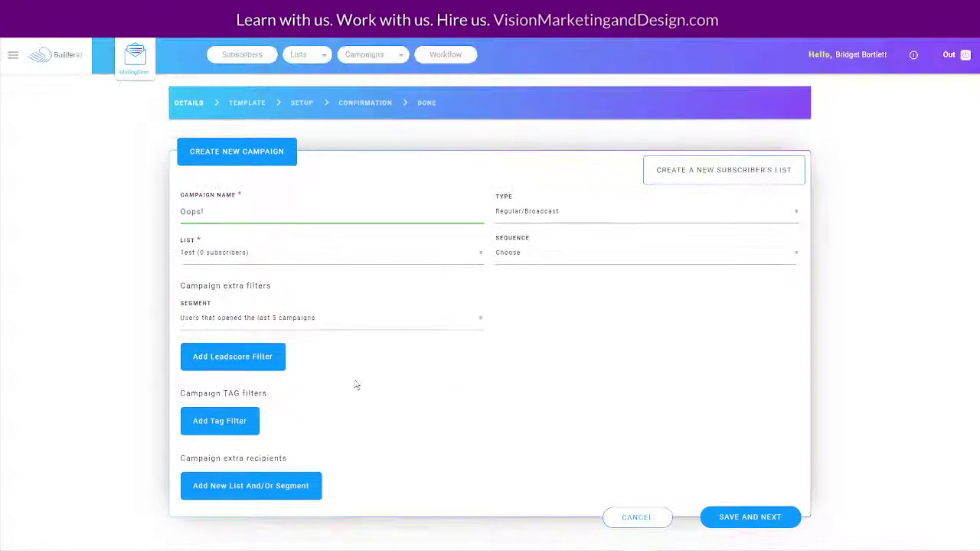
# Add an extra recipients entry, check its segment choices, and remove the entry.
pyautogui.click(214, 487)
pyautogui.scroll(-1, 582, 386)
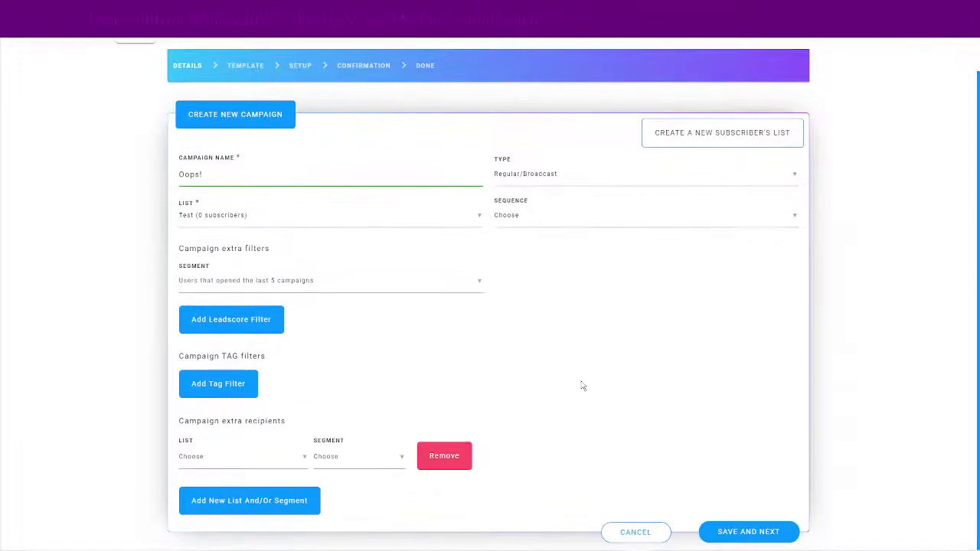
pyautogui.click(321, 457)
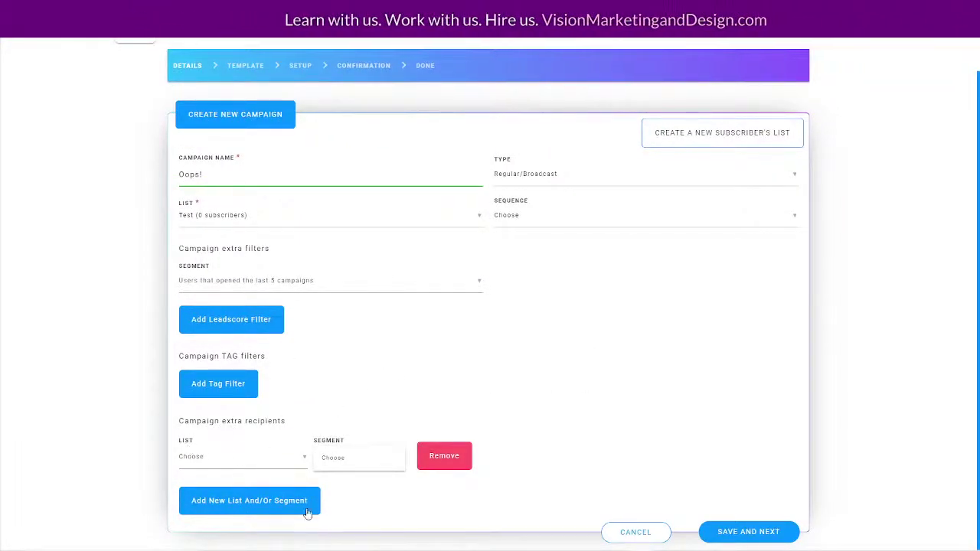
pyautogui.click(445, 455)
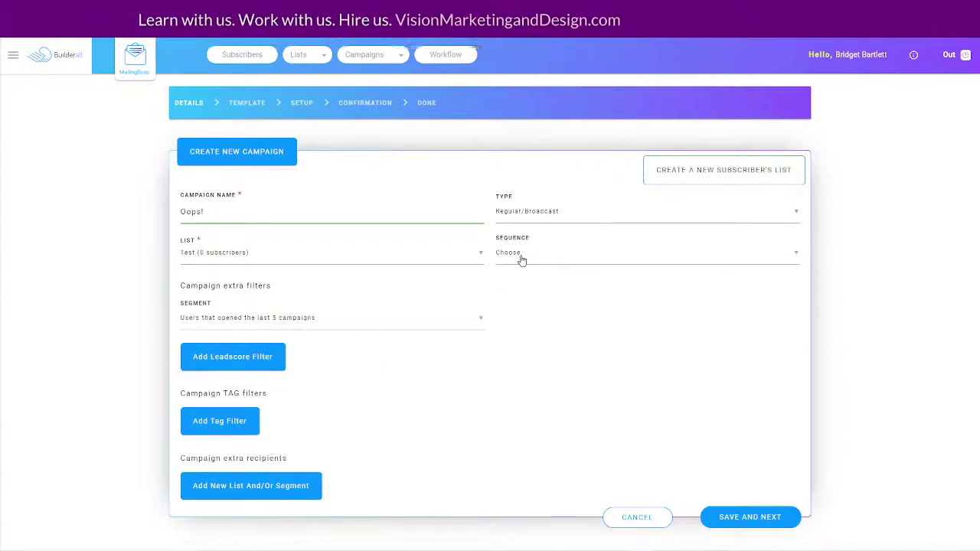
# Review the available campaign types and keep Regular/Broadcast.
pyautogui.click(515, 215)
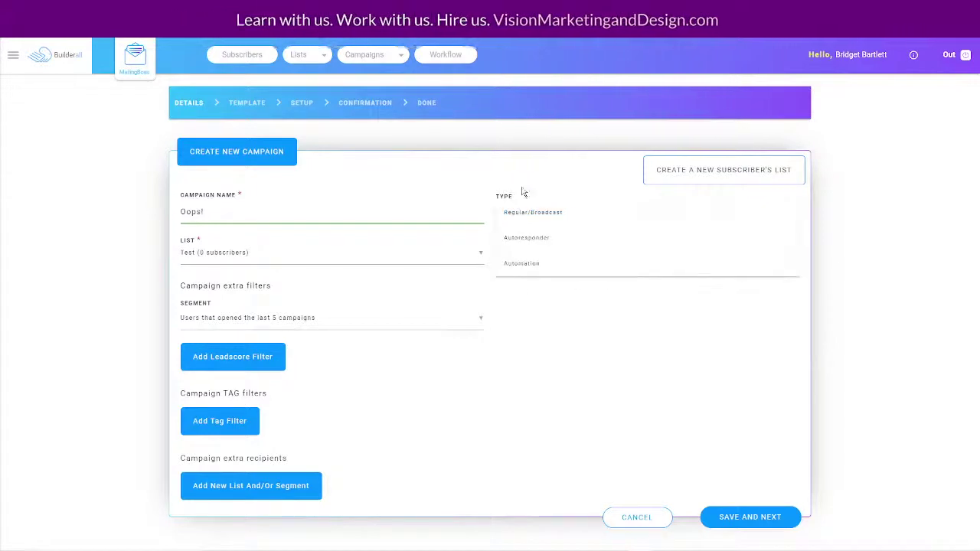
pyautogui.click(519, 180)
pyautogui.click(527, 213)
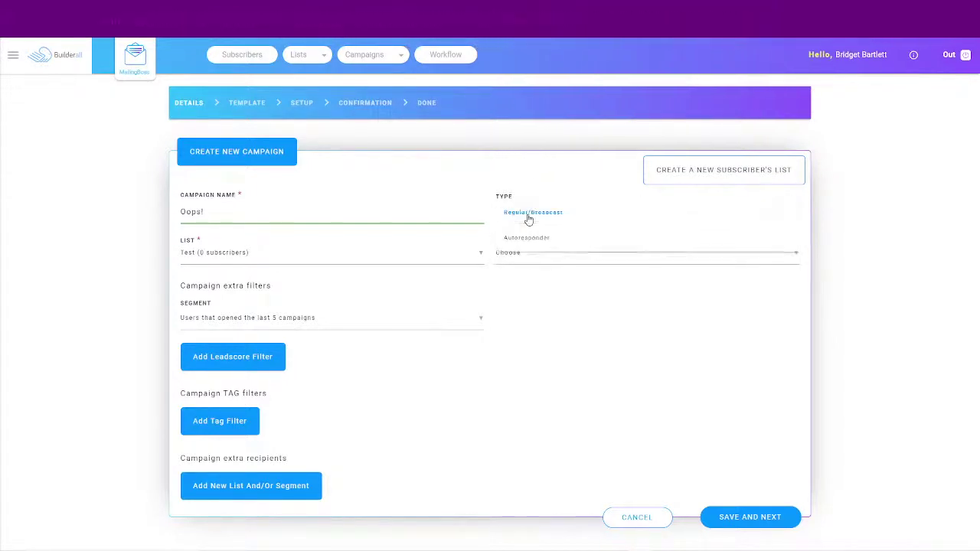
pyautogui.click(547, 212)
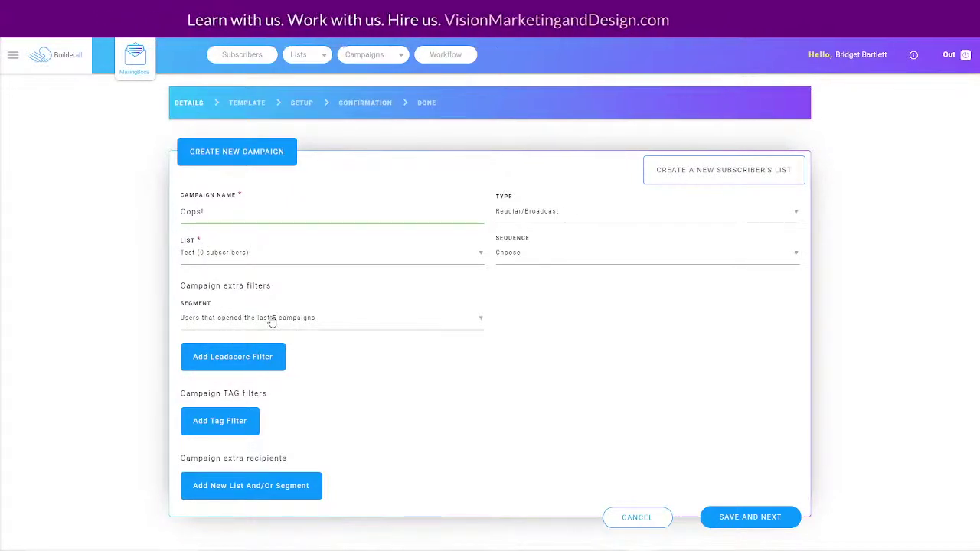
# Reset the campaign's segment filter to "Choose" and save the details to continue to the template stage.
pyautogui.click(299, 322)
pyautogui.click(299, 320)
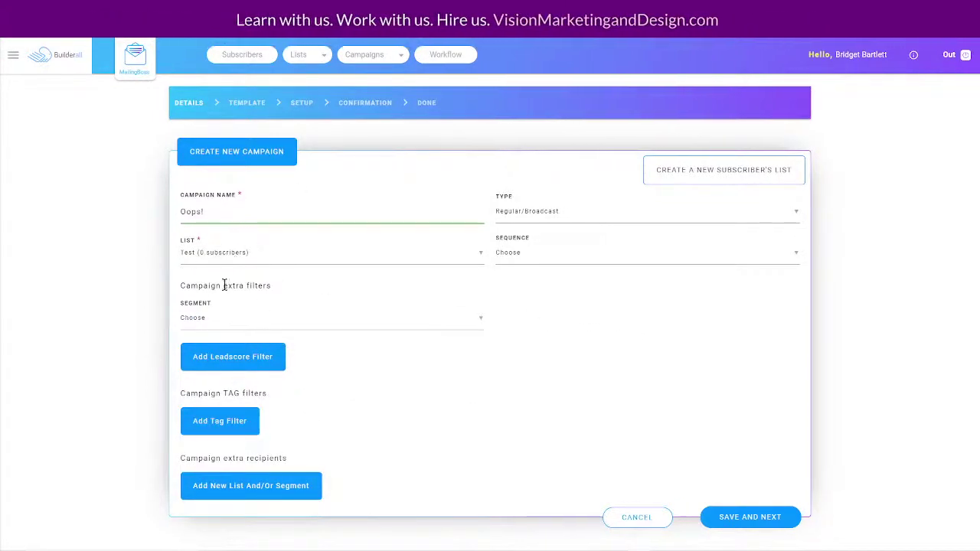
pyautogui.click(757, 520)
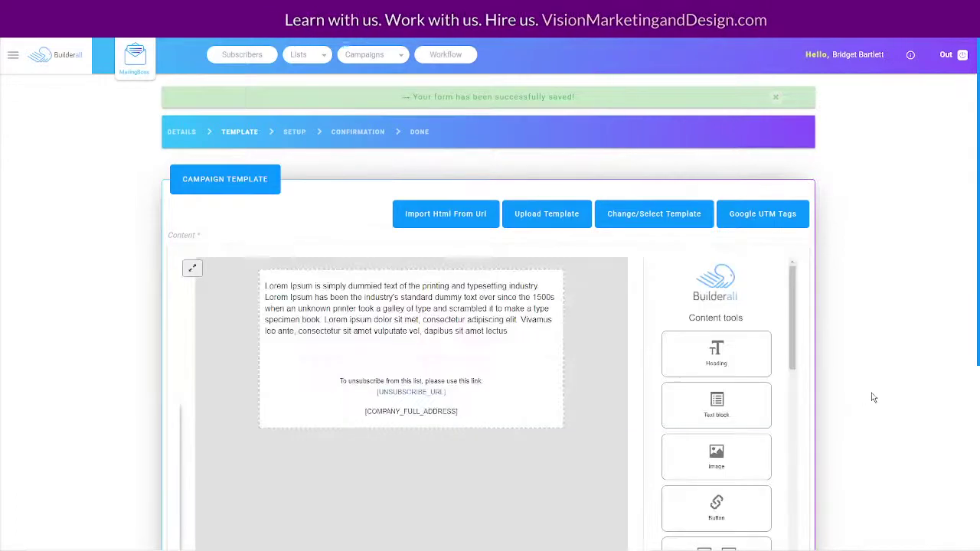
# Replace the default email content with the saved Daily Training template.
pyautogui.scroll(-3, 499, 407)
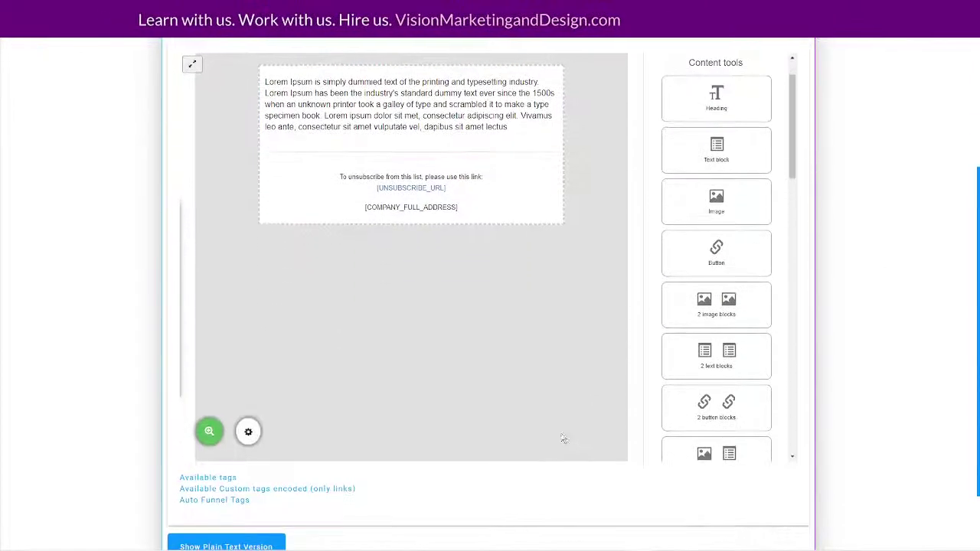
pyautogui.scroll(3, 559, 418)
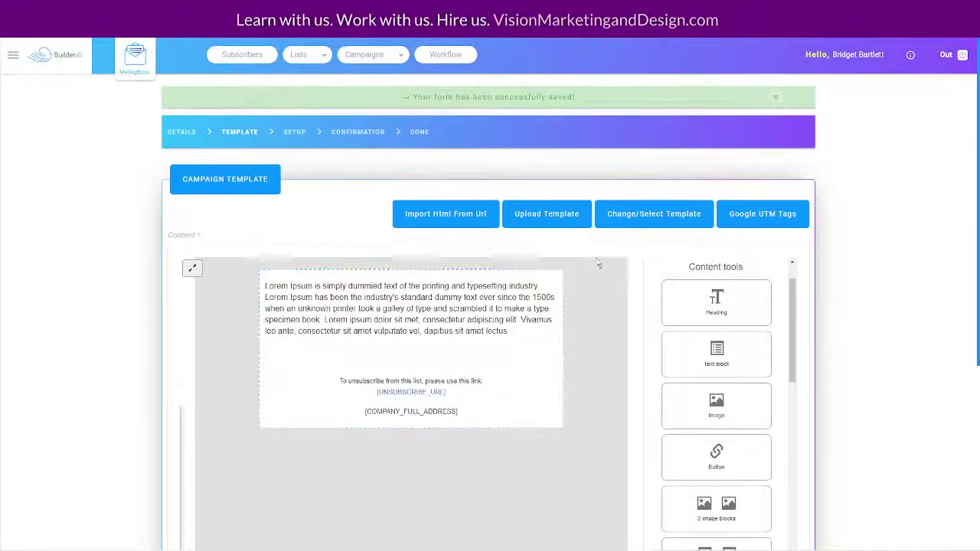
pyautogui.click(636, 218)
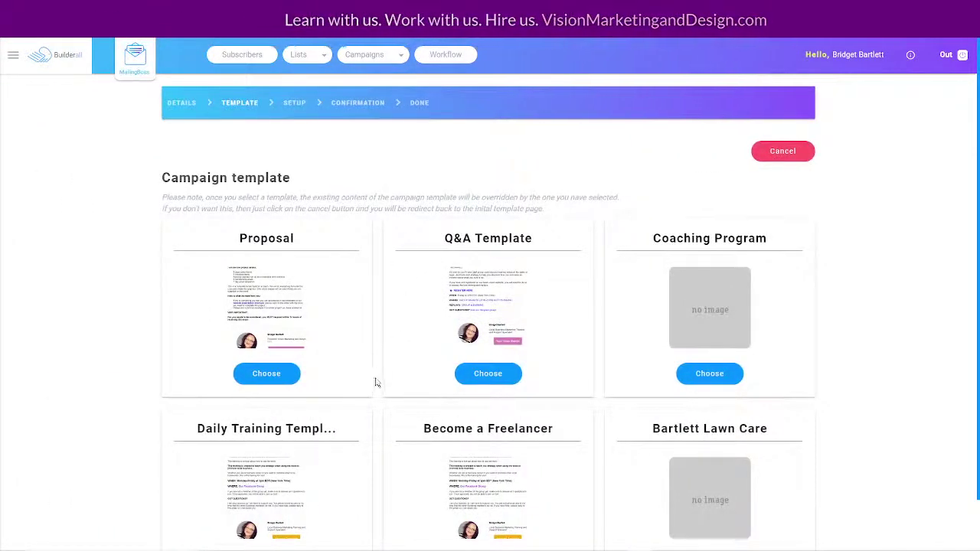
pyautogui.scroll(-1, 372, 376)
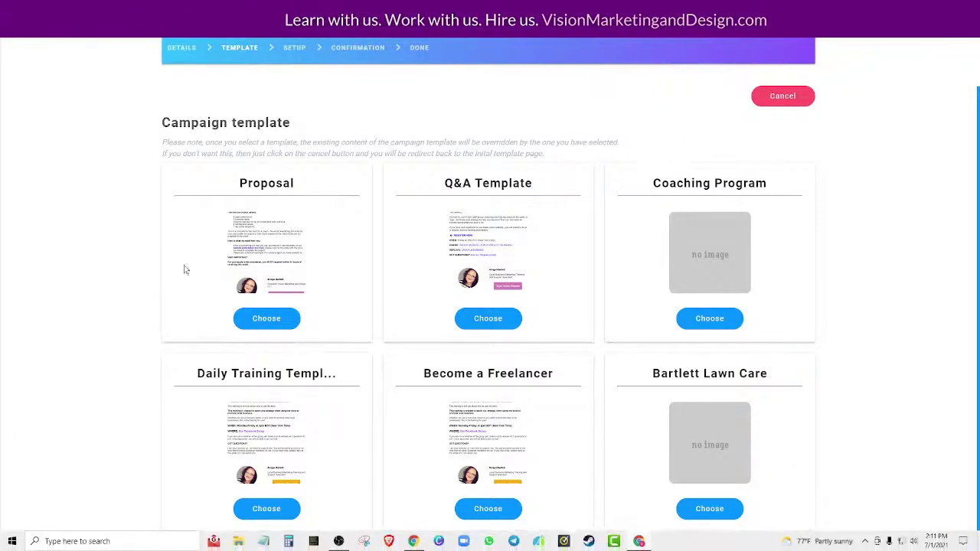
pyautogui.click(266, 510)
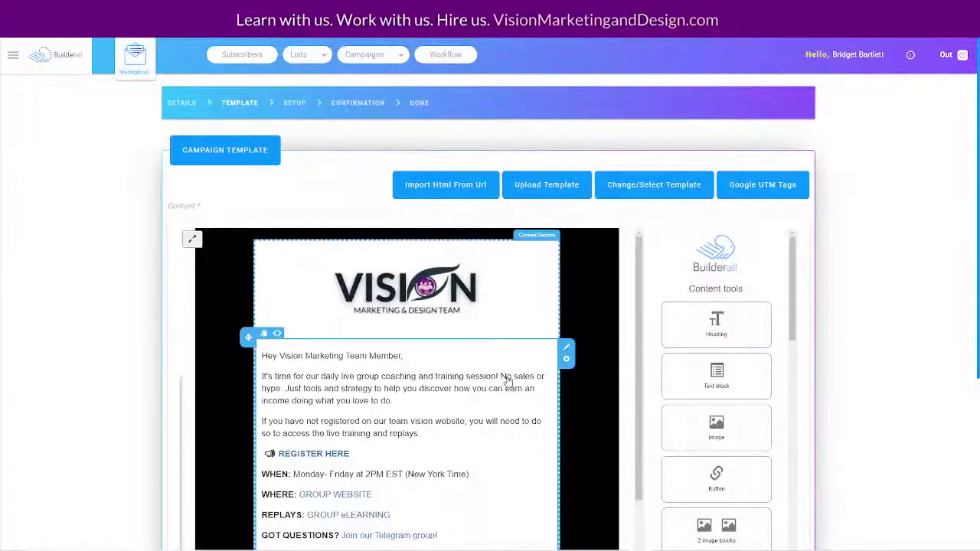
# Review the Daily Training email down to its footer and save it to continue to the campaign setup.
pyautogui.scroll(-3, 404, 423)
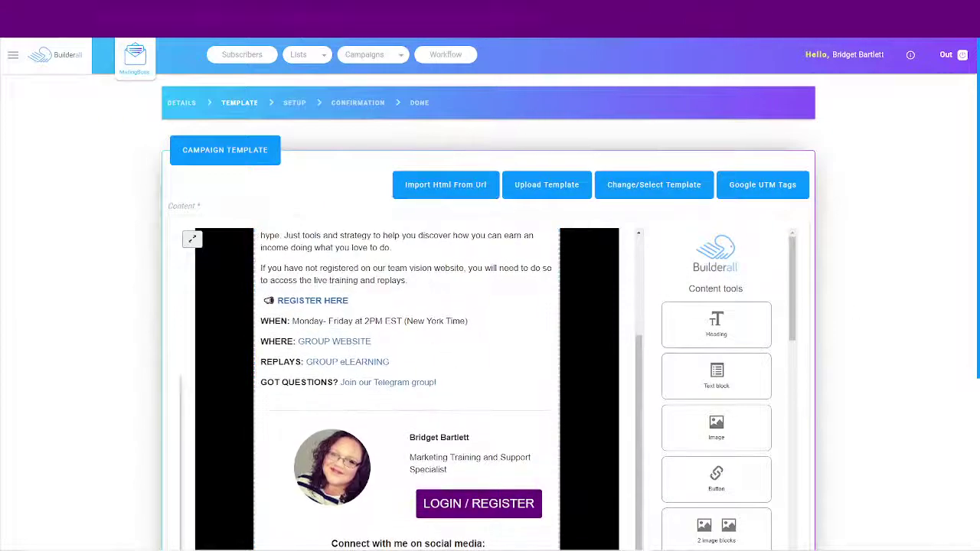
pyautogui.scroll(-1, 938, 307)
pyautogui.scroll(-3, 938, 306)
pyautogui.scroll(-2, 394, 227)
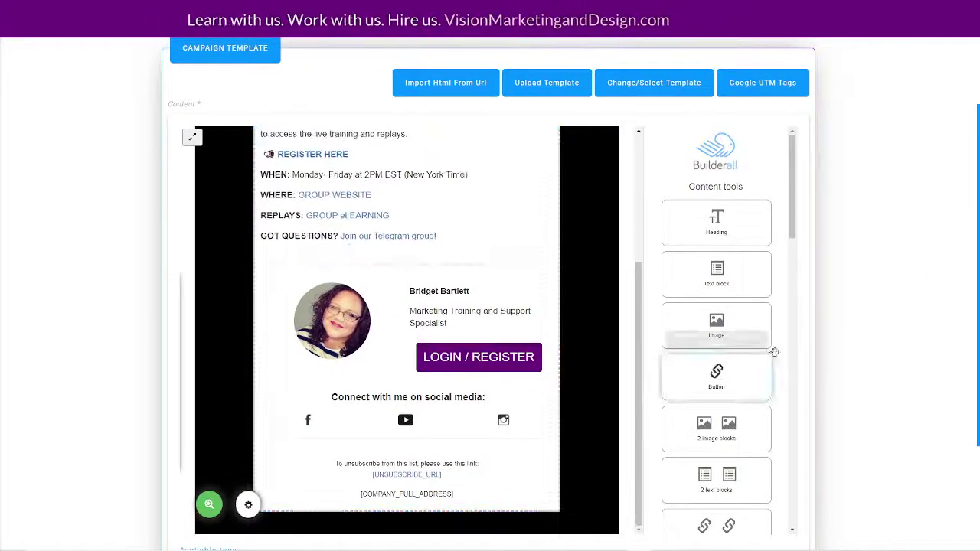
pyautogui.scroll(-1, 889, 314)
pyautogui.scroll(-4, 888, 314)
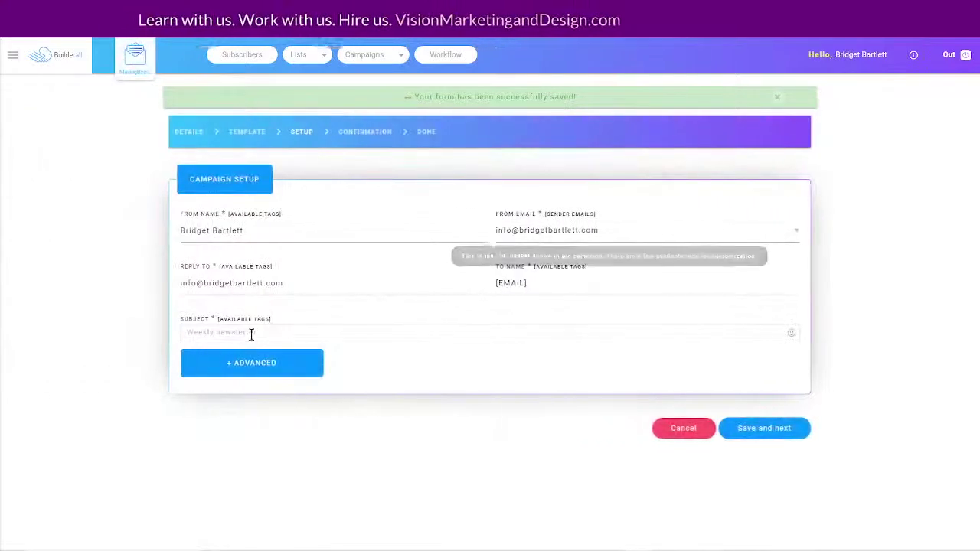
# Examine the campaign's From name, the available From email choices, and the To name and Reply to fields.
pyautogui.click(251, 334)
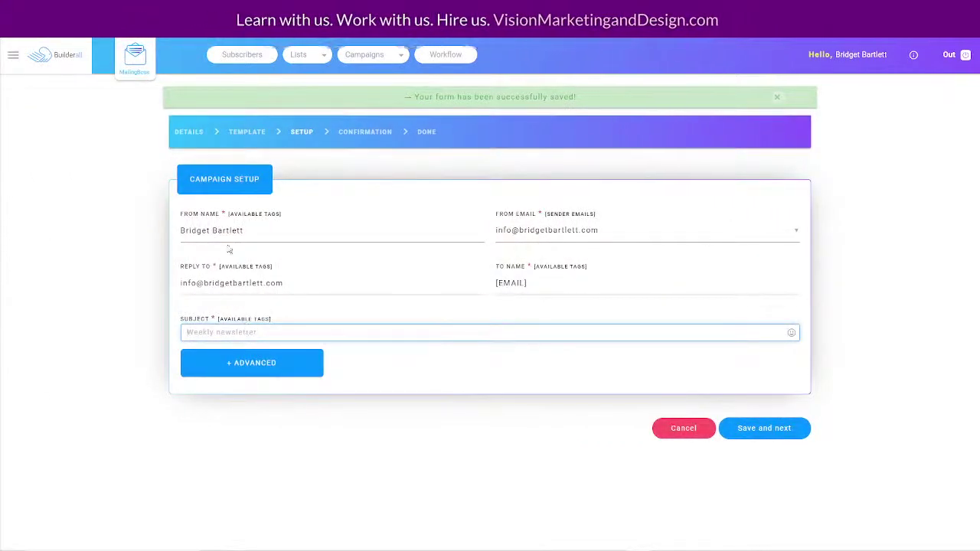
pyautogui.moveTo(285, 227)
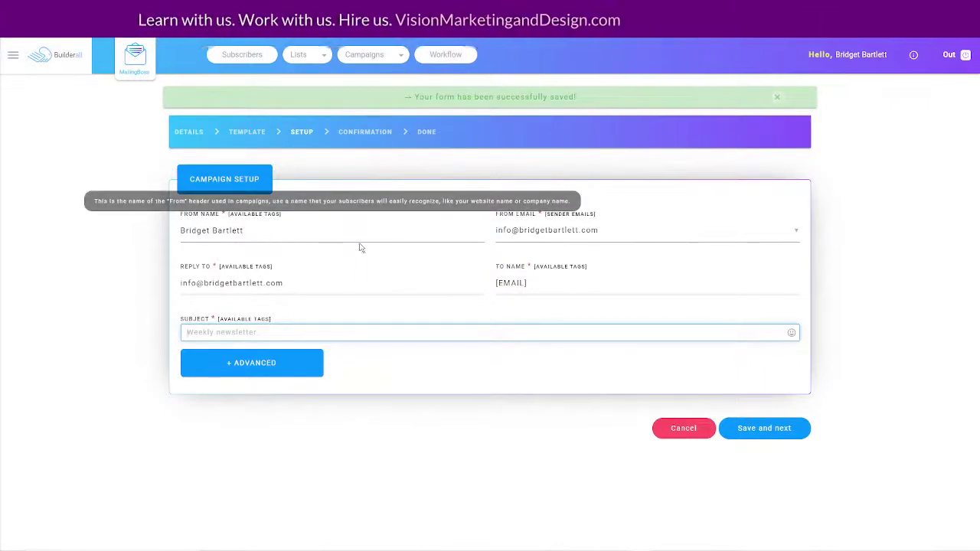
pyautogui.click(562, 229)
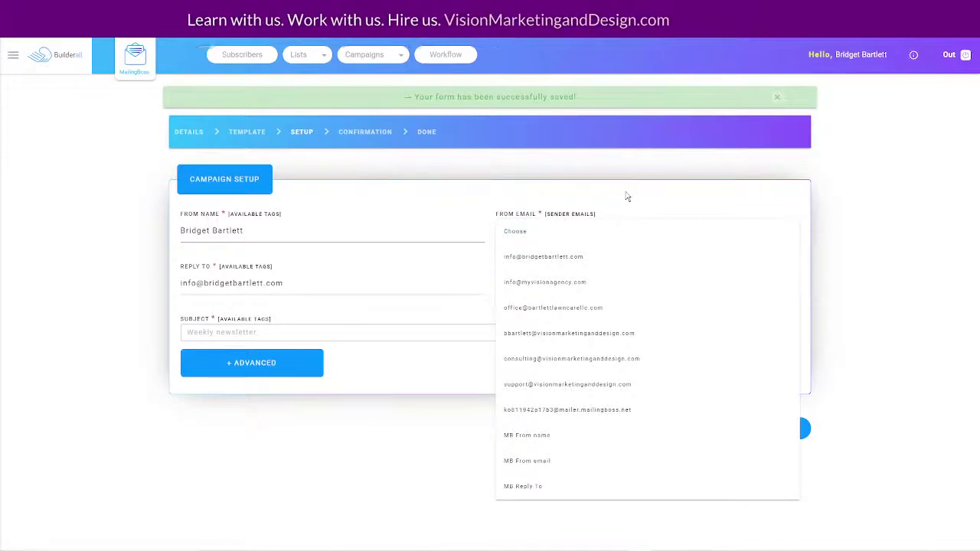
pyautogui.click(626, 196)
pyautogui.click(565, 232)
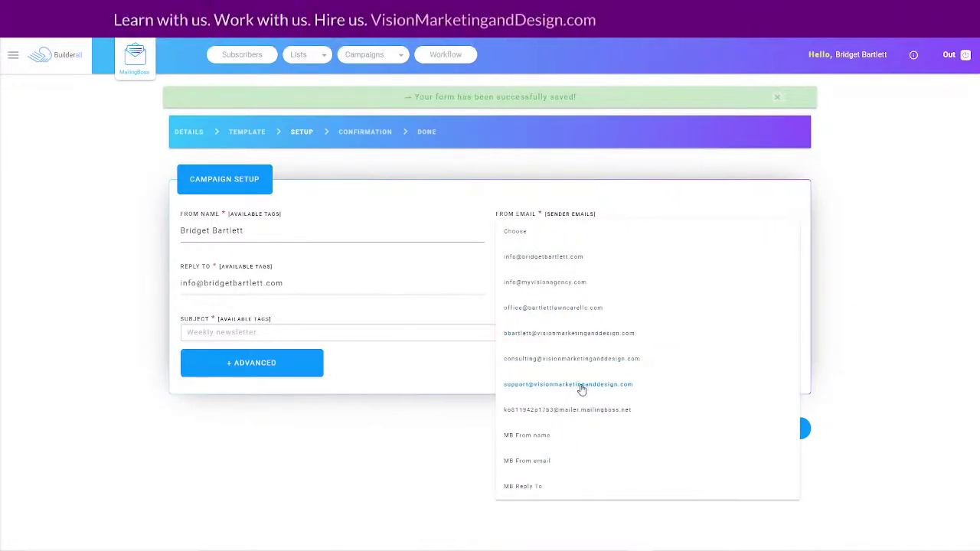
pyautogui.click(609, 189)
pyautogui.click(592, 240)
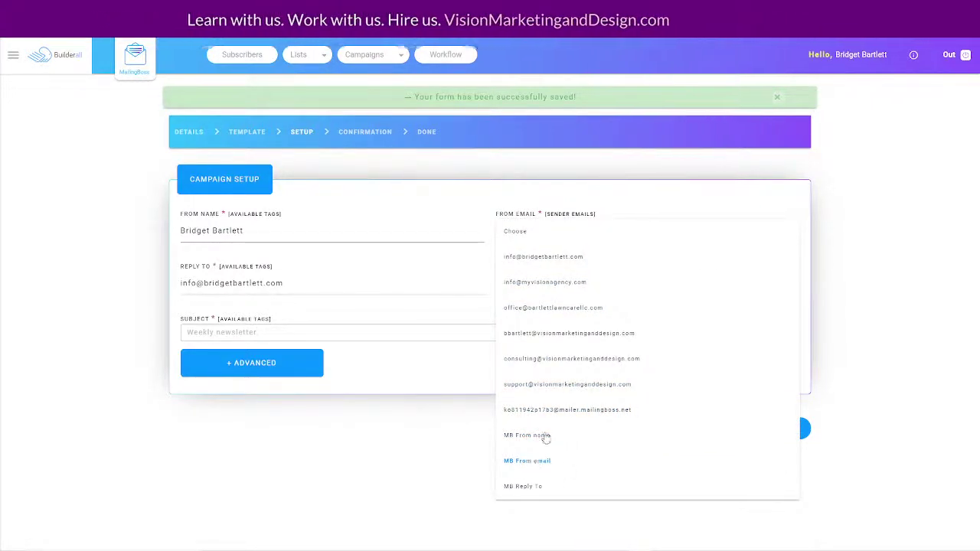
pyautogui.click(614, 177)
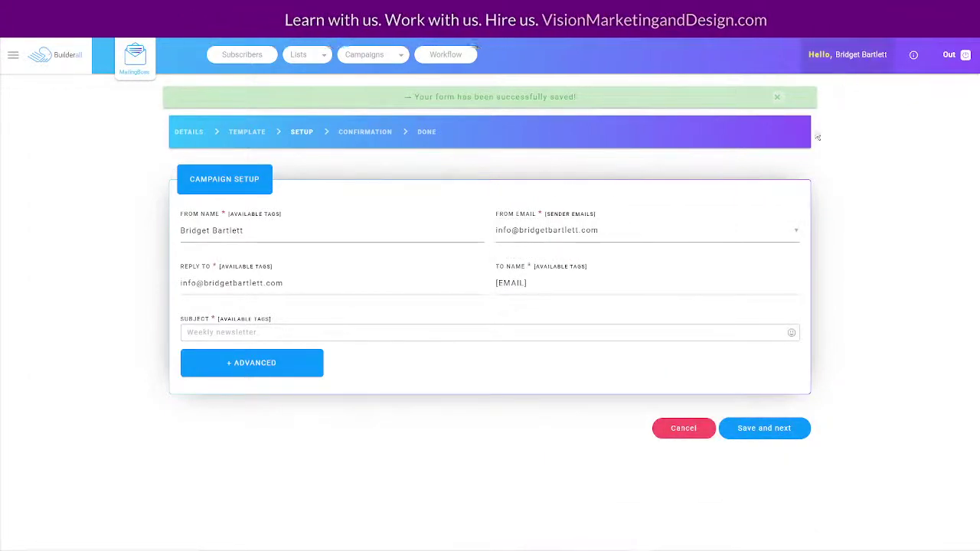
pyautogui.moveTo(550, 282)
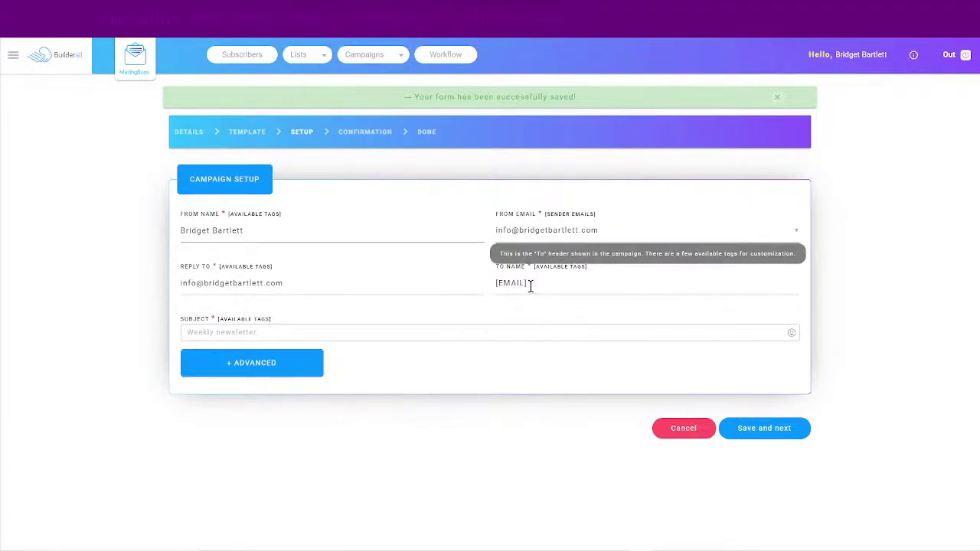
pyautogui.moveTo(219, 287)
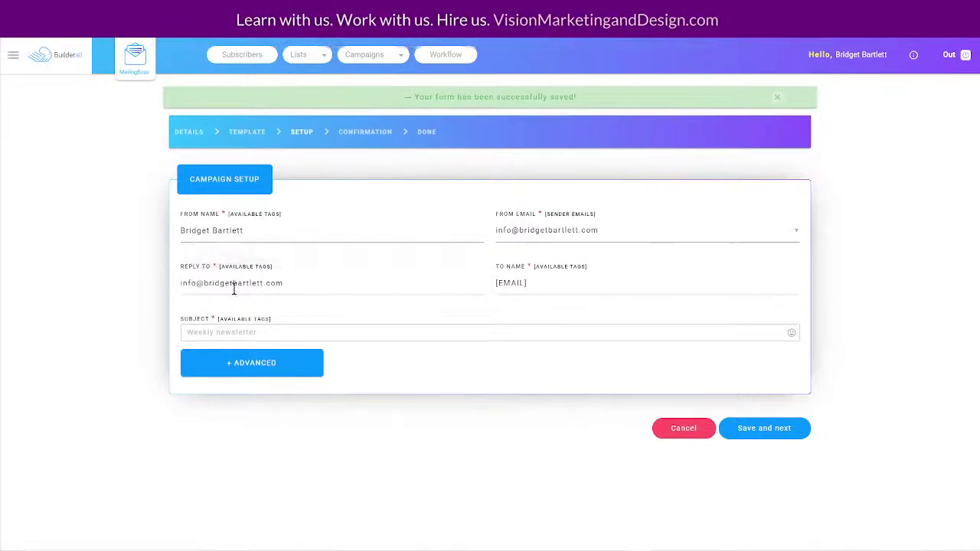
# Set the email subject to "Oops! So sorry!" and save the setup to continue to the confirmation stage.
pyautogui.click(260, 331)
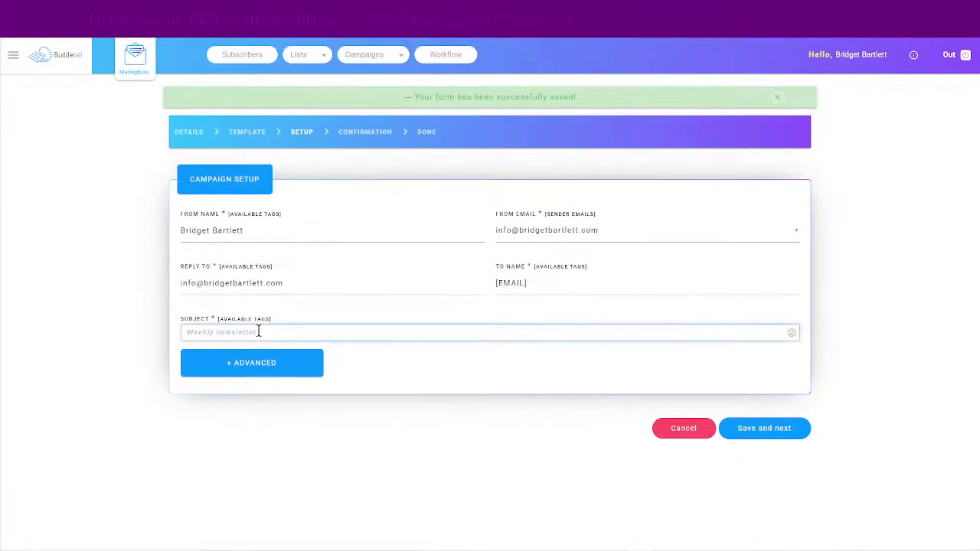
pyautogui.write('W')
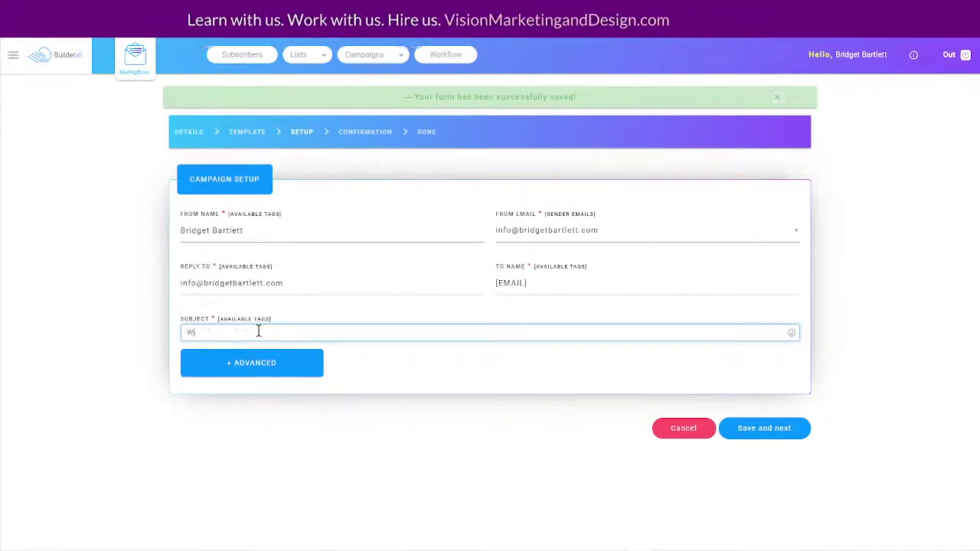
pyautogui.write('Oo')
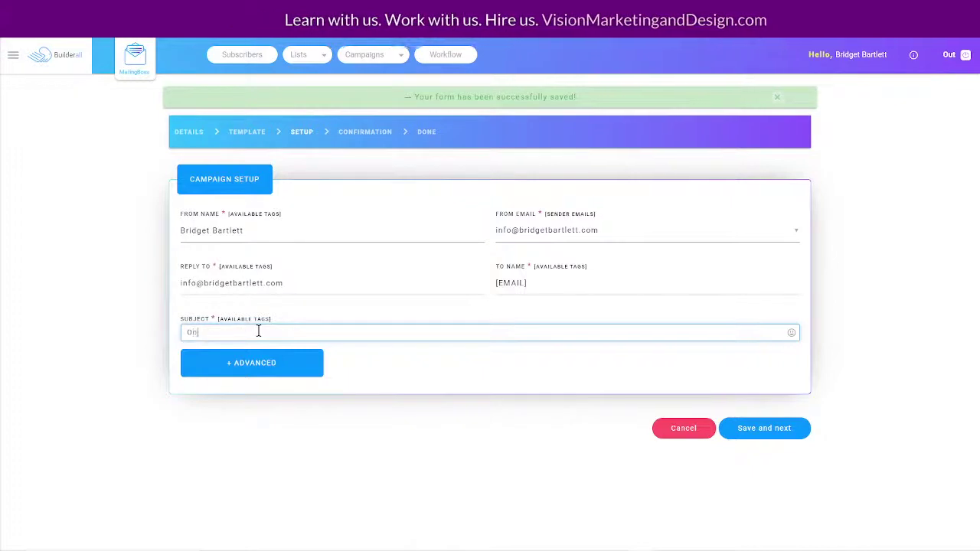
pyautogui.write('ps! So sorry!')
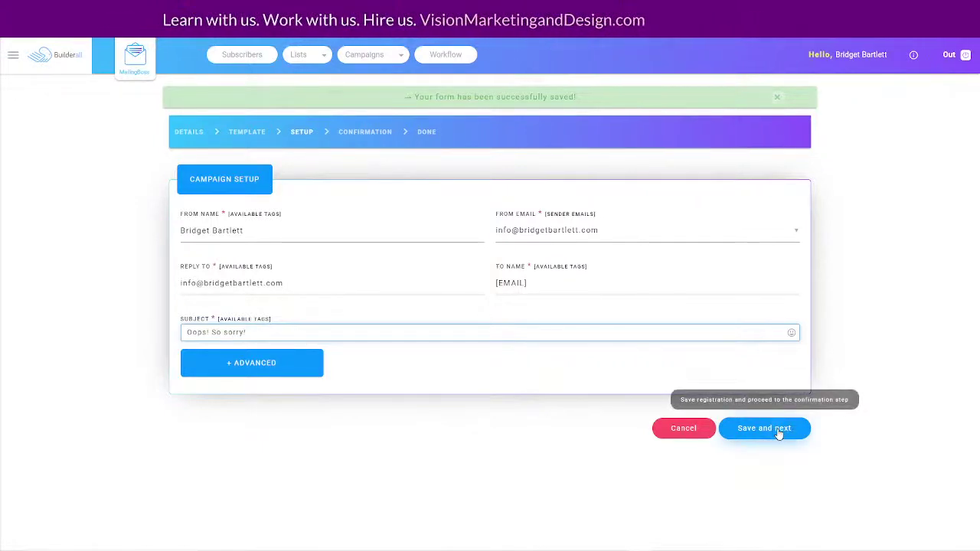
pyautogui.click(778, 433)
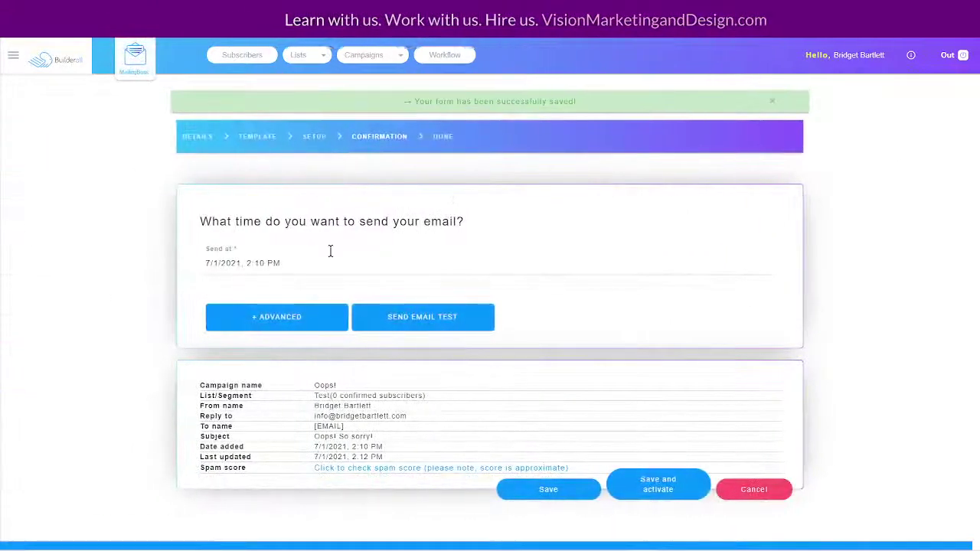
# Schedule the campaign to send at 7/5/2021, 7:10 AM and run its spam score check.
pyautogui.click(217, 263)
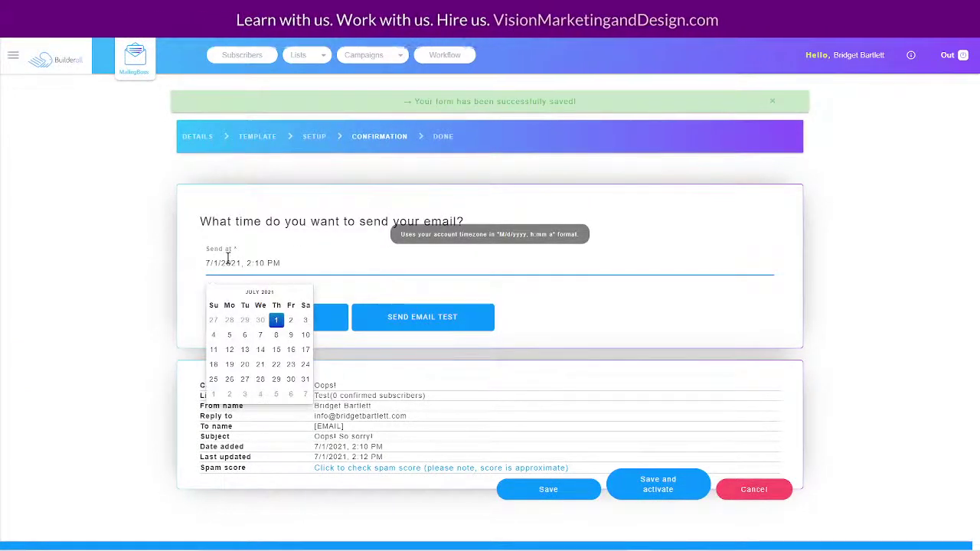
pyautogui.click(231, 335)
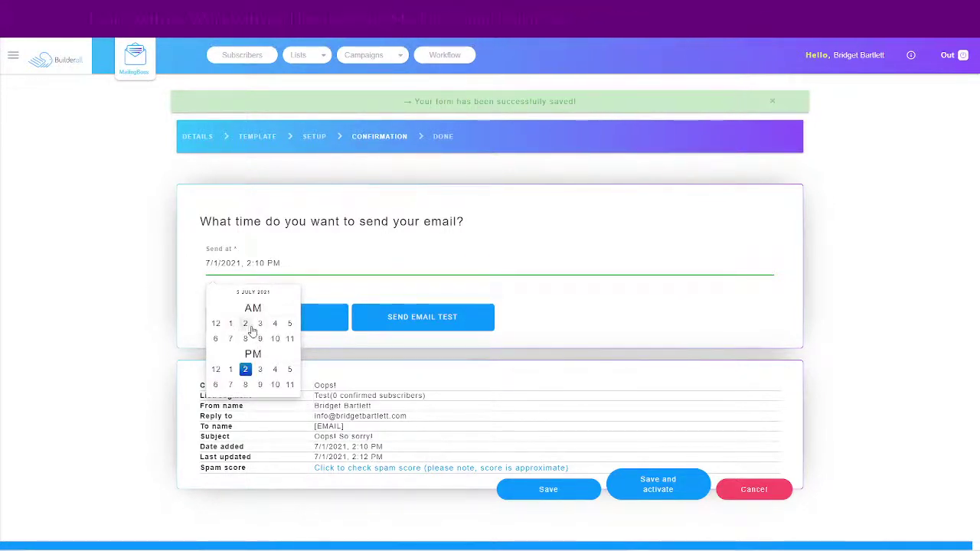
pyautogui.click(230, 338)
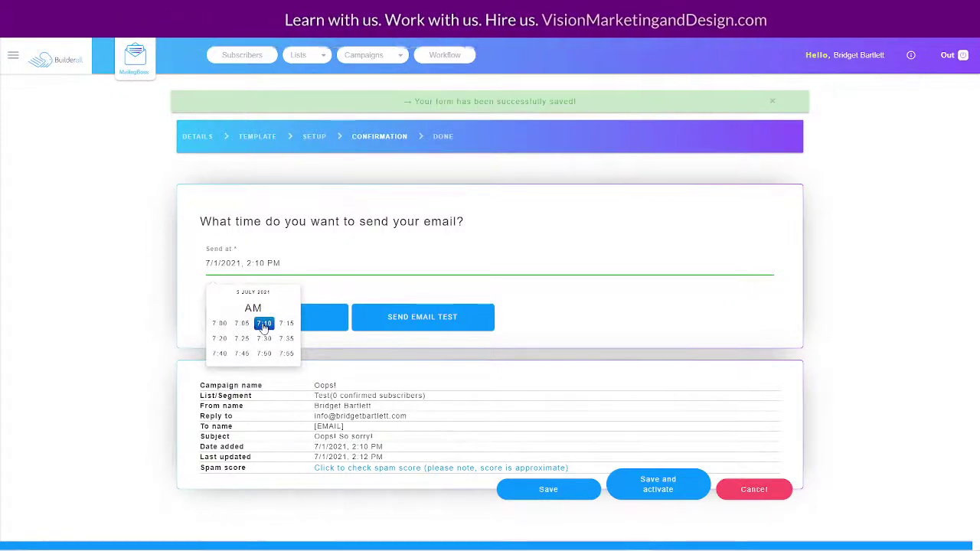
pyautogui.click(263, 326)
pyautogui.click(307, 236)
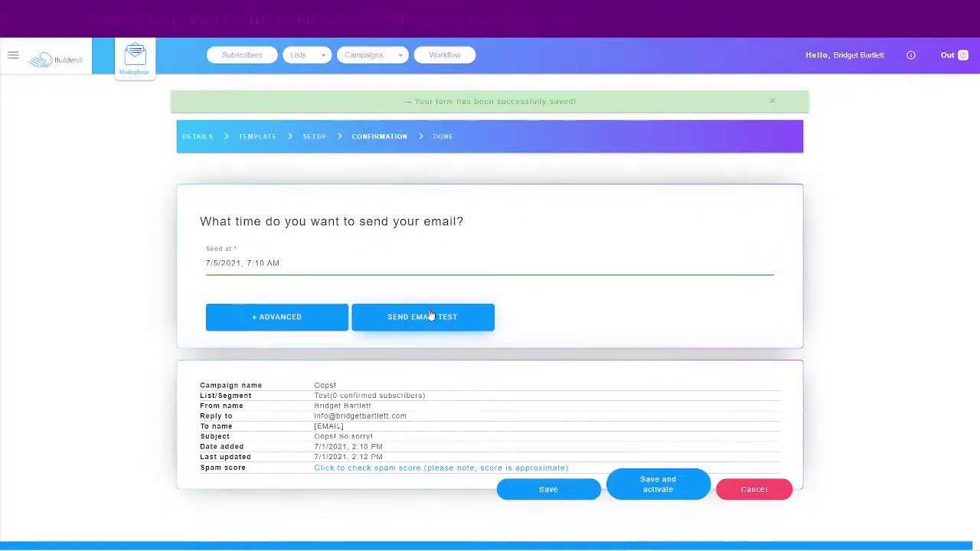
pyautogui.click(392, 468)
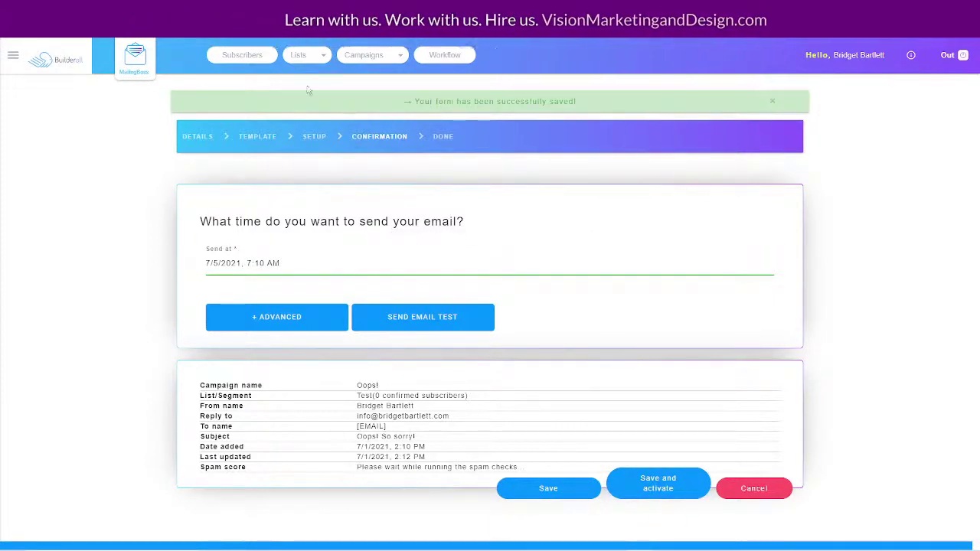
# Open the Test list's import request form, review its questions down to the number of leads, and close it without sending.
pyautogui.click(298, 57)
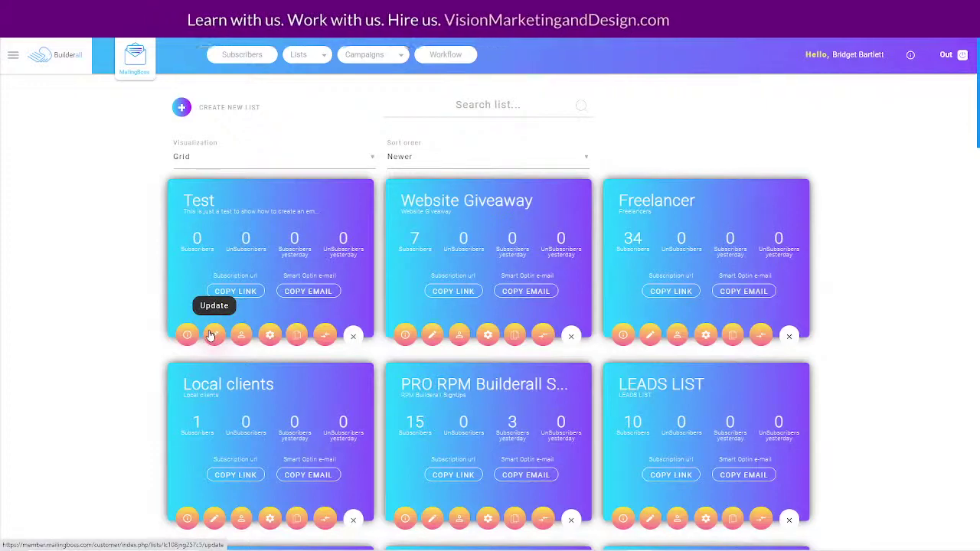
pyautogui.click(212, 335)
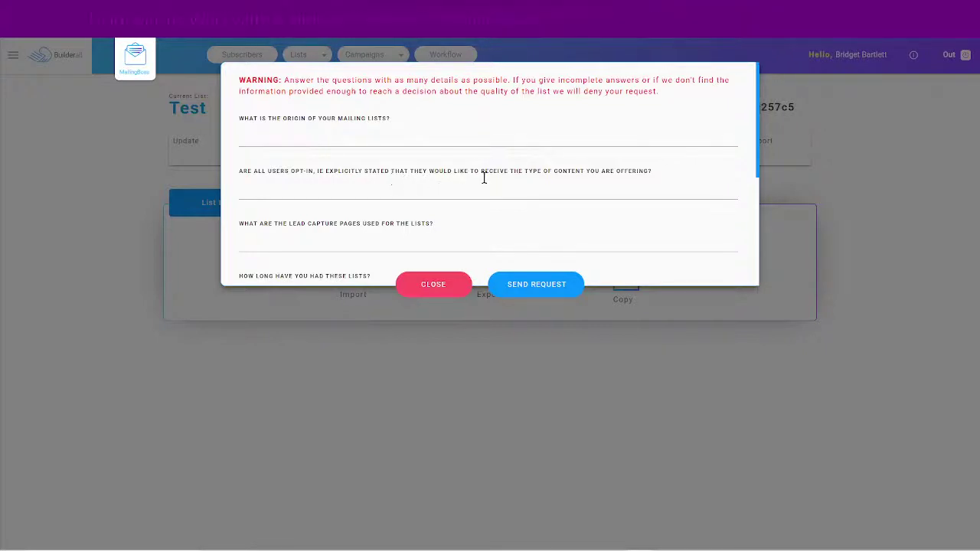
pyautogui.scroll(-3, 656, 212)
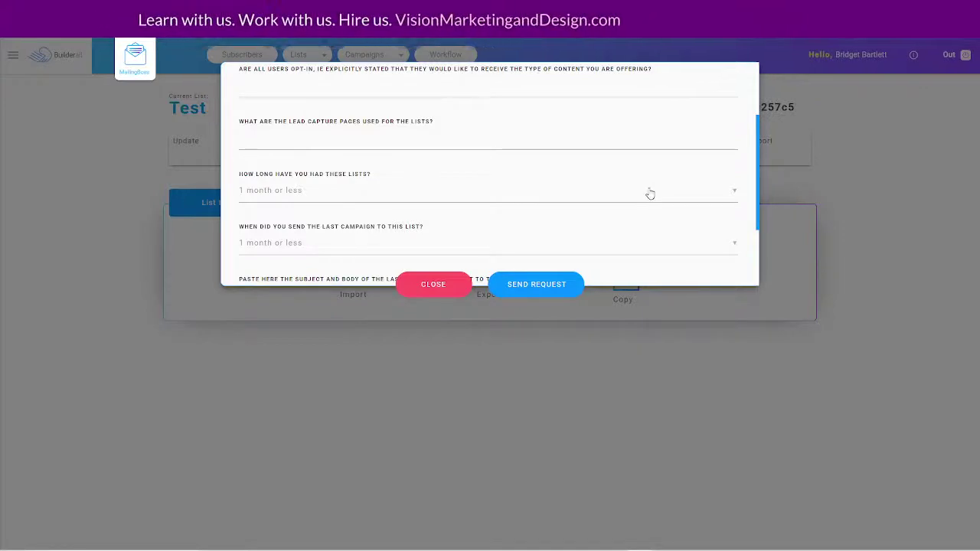
pyautogui.scroll(-1, 648, 193)
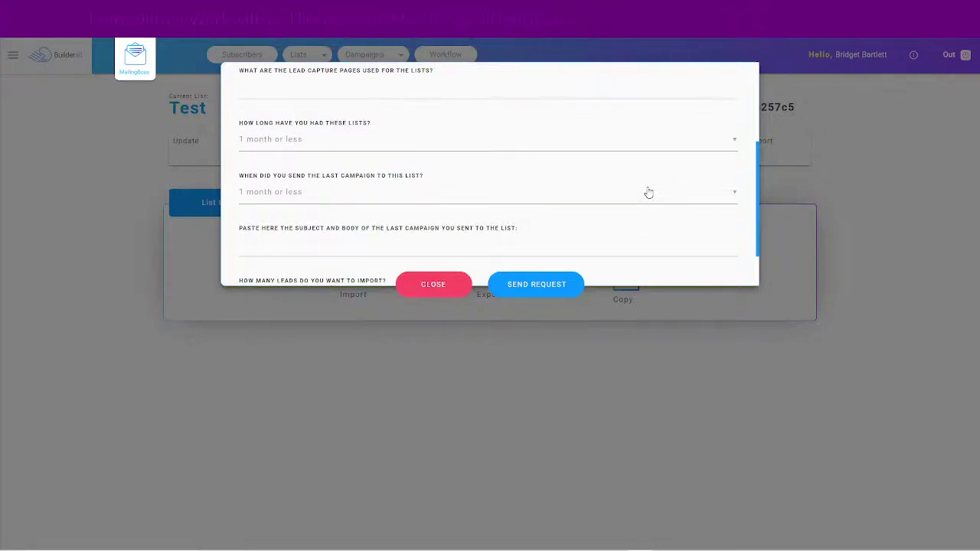
pyautogui.scroll(-1, 648, 191)
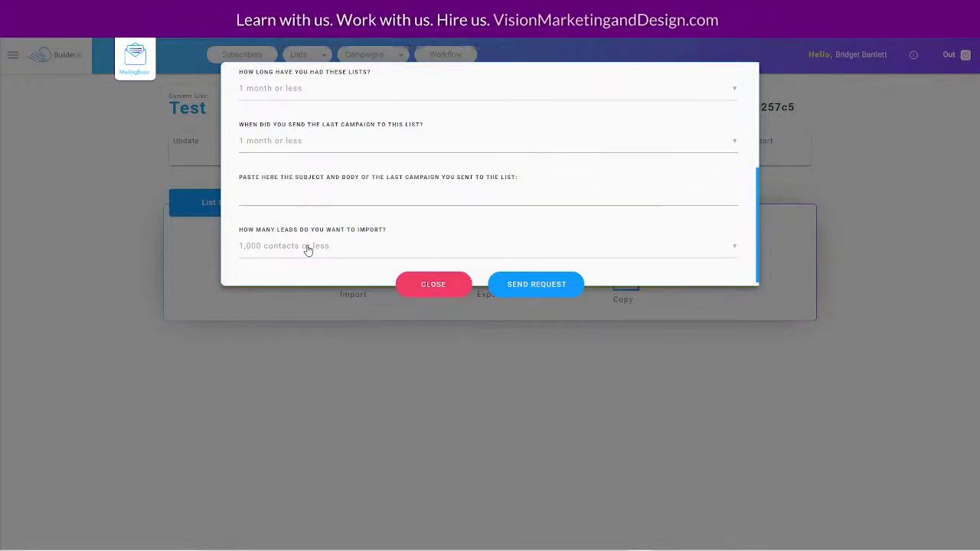
pyautogui.click(429, 286)
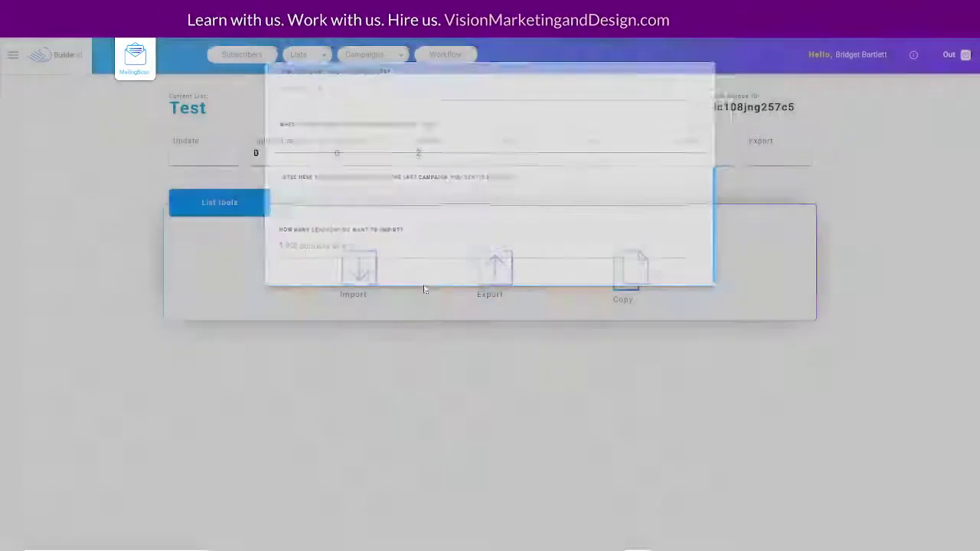
# Switch to Inboxpath from Builderall's add-ons and examine its Inbox Delivery and List Cleaning sections.
pyautogui.click(80, 9)
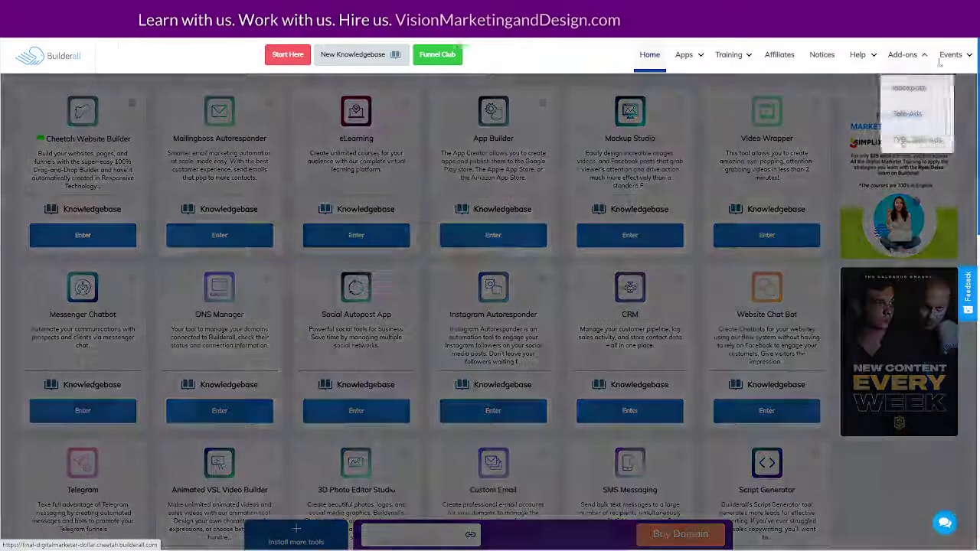
pyautogui.moveTo(962, 58)
pyautogui.moveTo(914, 56)
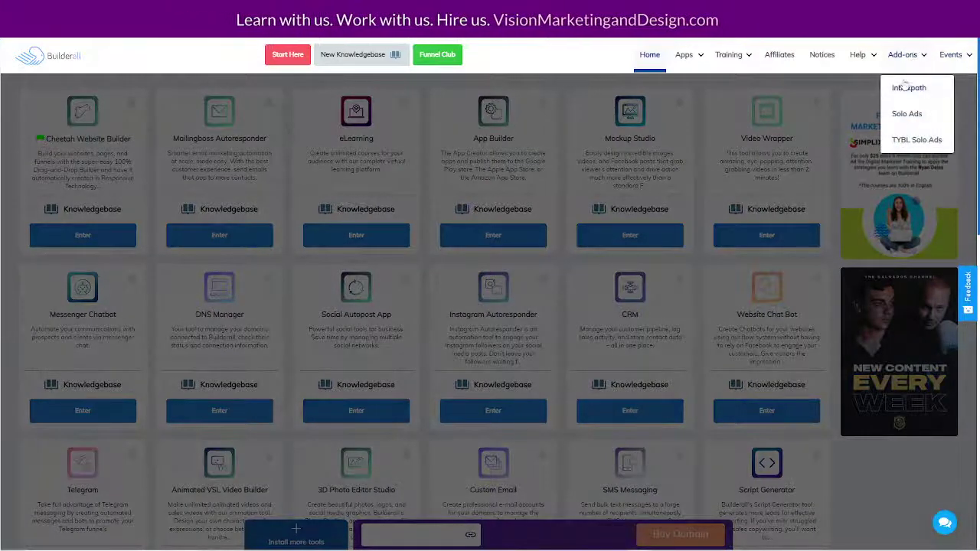
pyautogui.click(907, 88)
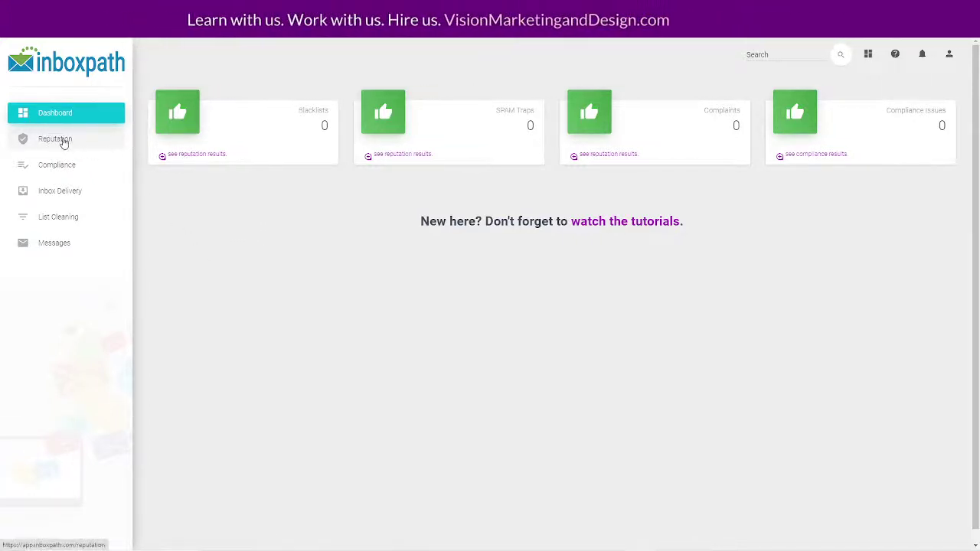
pyautogui.click(70, 193)
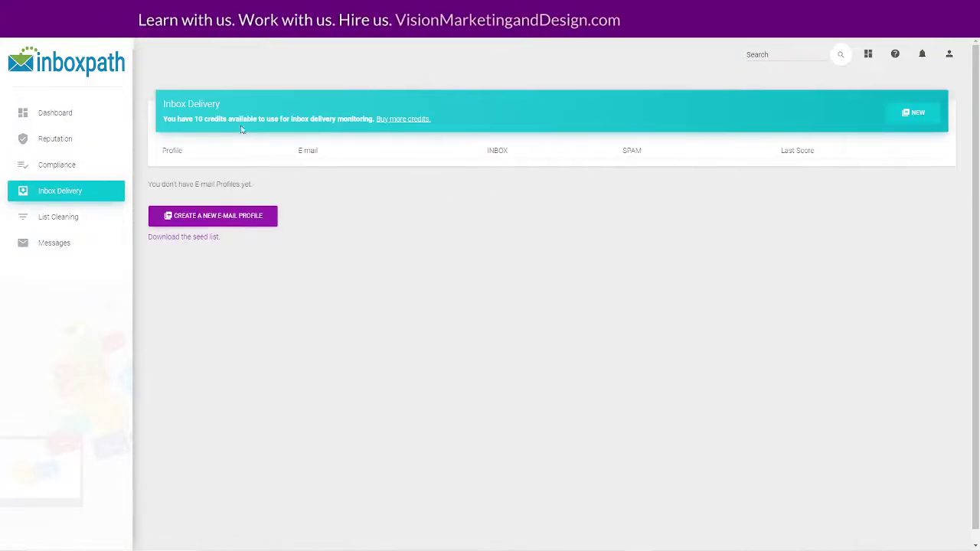
pyautogui.click(58, 218)
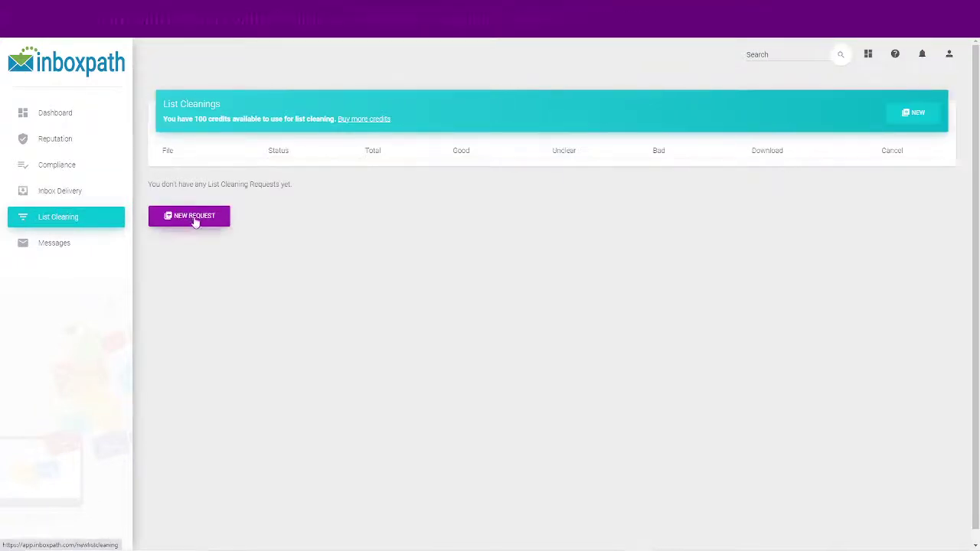
pyautogui.click(921, 120)
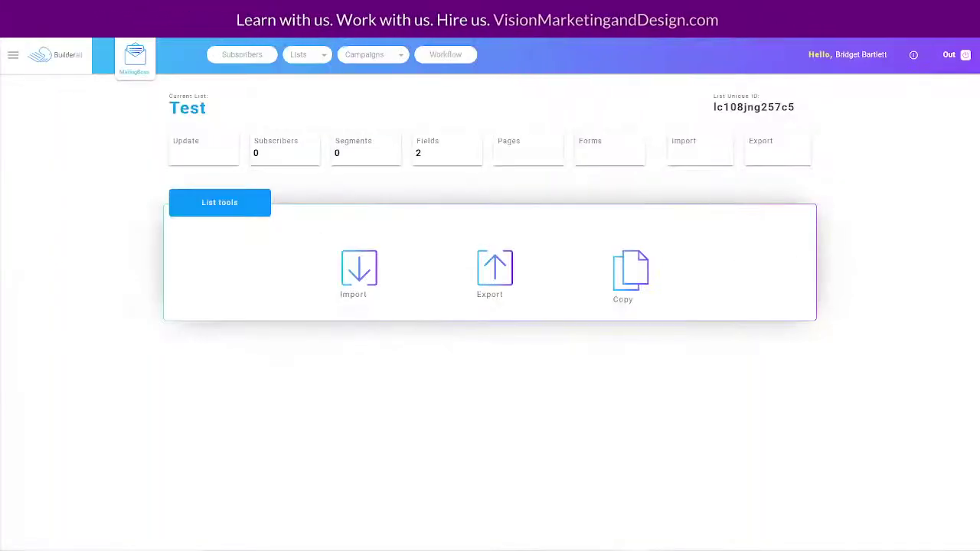
# Filter the Test list's subscribers to those that did not open a campaign in the last 90 days.
pyautogui.click(284, 147)
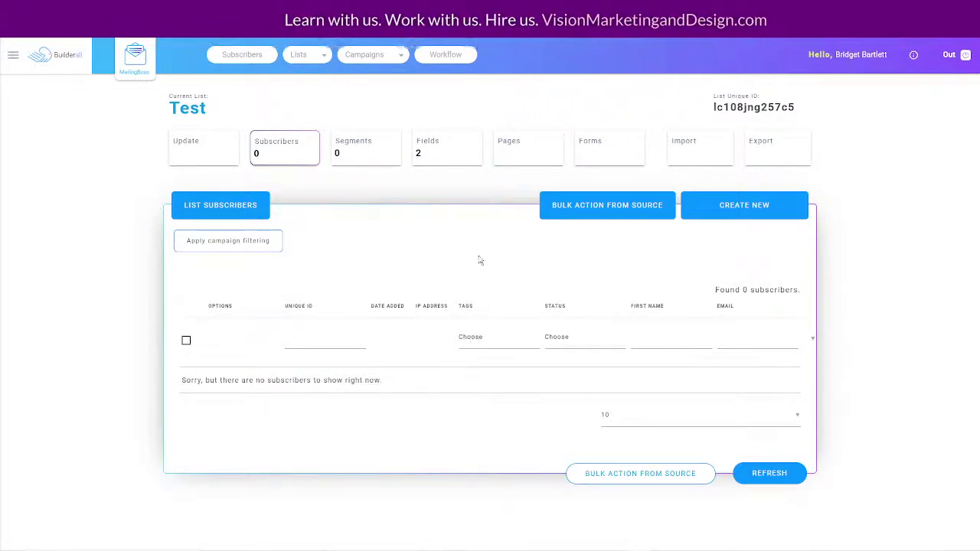
pyautogui.click(241, 241)
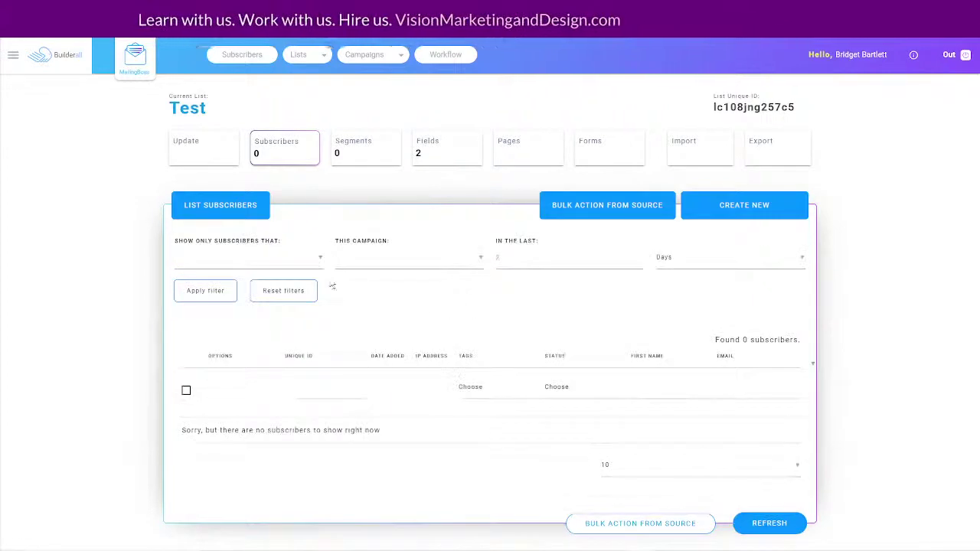
pyautogui.click(270, 259)
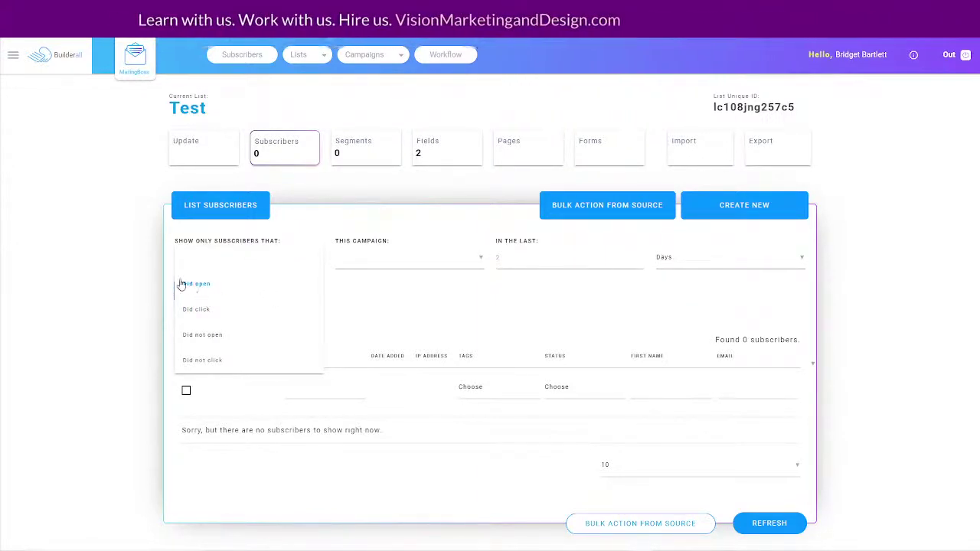
pyautogui.click(204, 335)
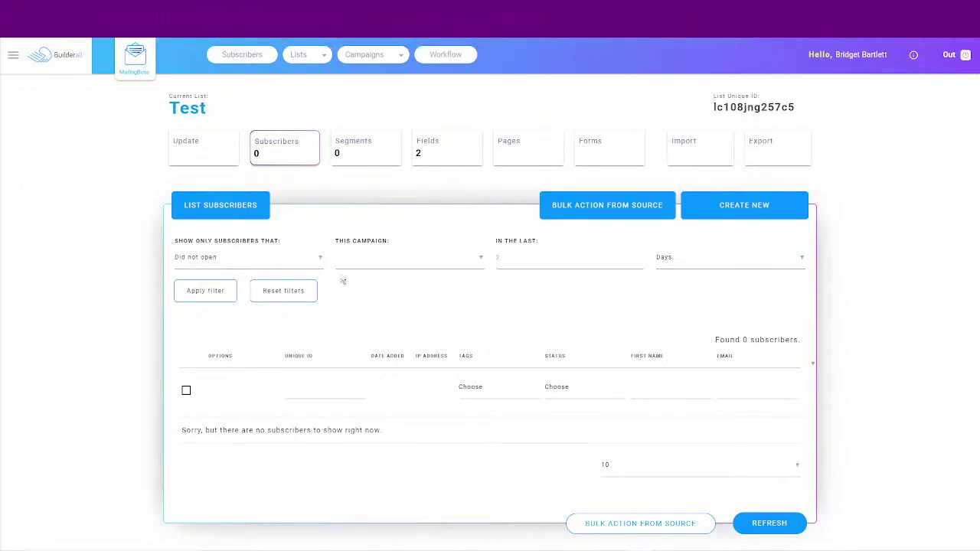
pyautogui.click(391, 261)
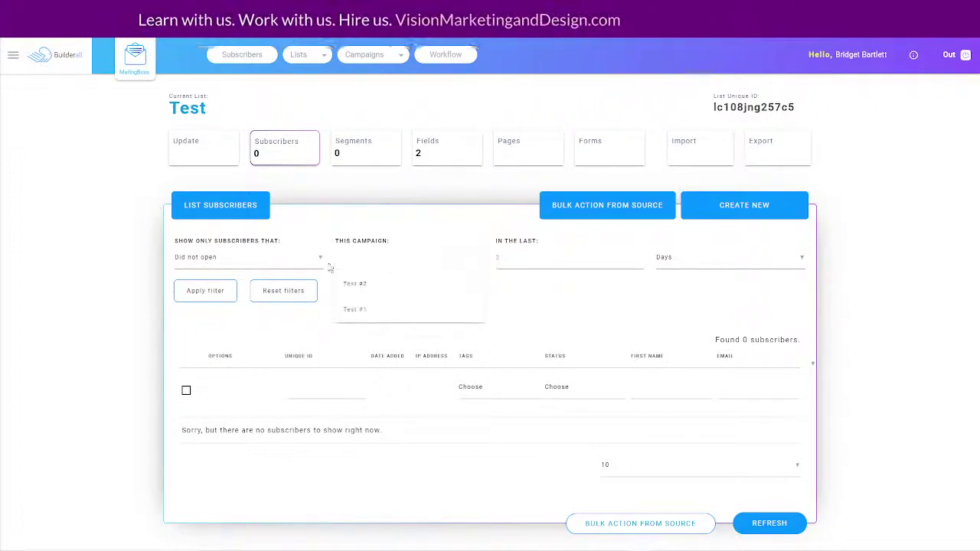
pyautogui.click(392, 224)
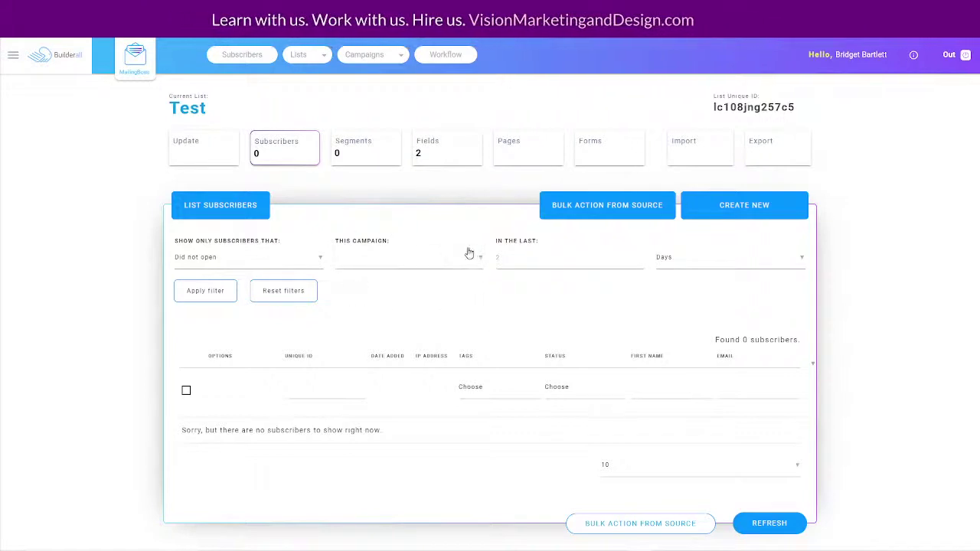
pyautogui.click(507, 260)
pyautogui.write('90')
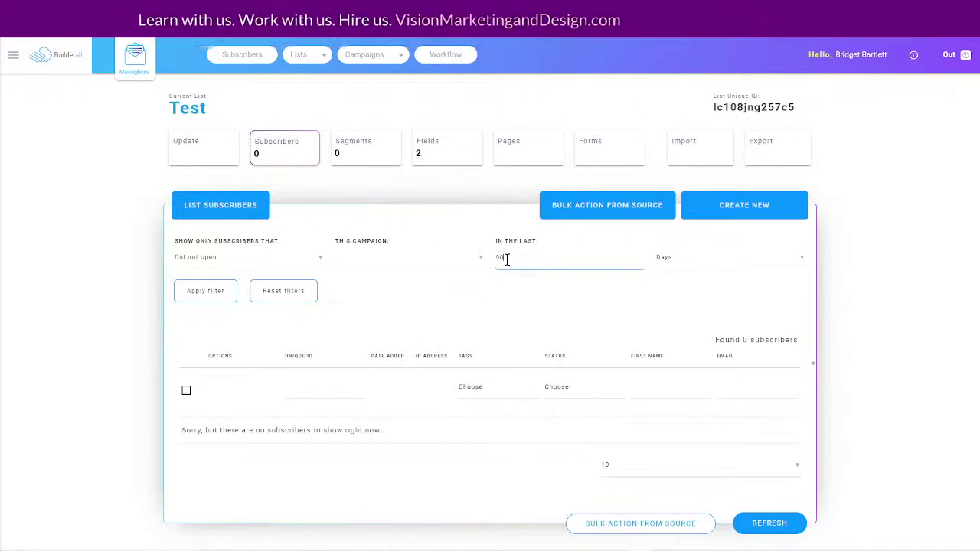
pyautogui.click(476, 291)
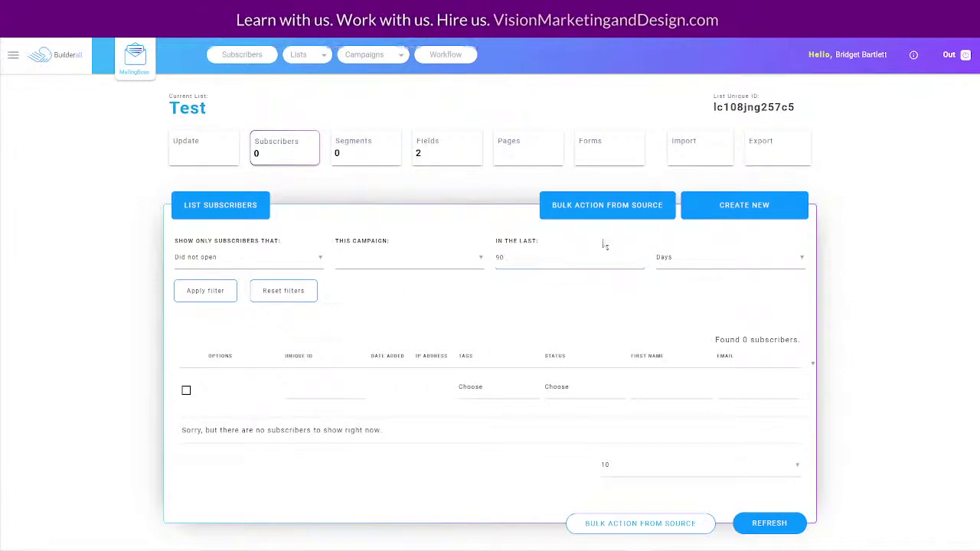
pyautogui.click(184, 294)
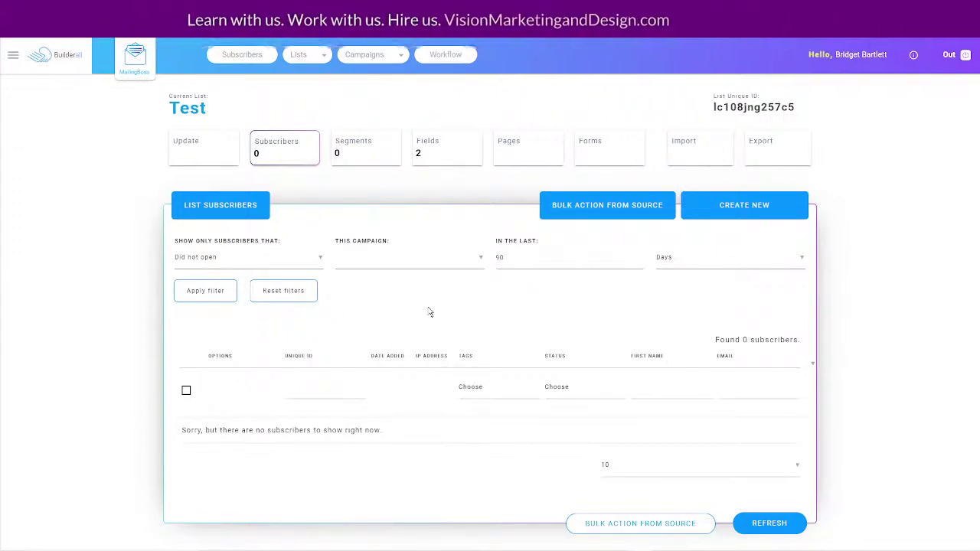
# Show 1000 subscribers per page and choose the Move action with a target list for all of them.
pyautogui.click(635, 470)
pyautogui.click(628, 464)
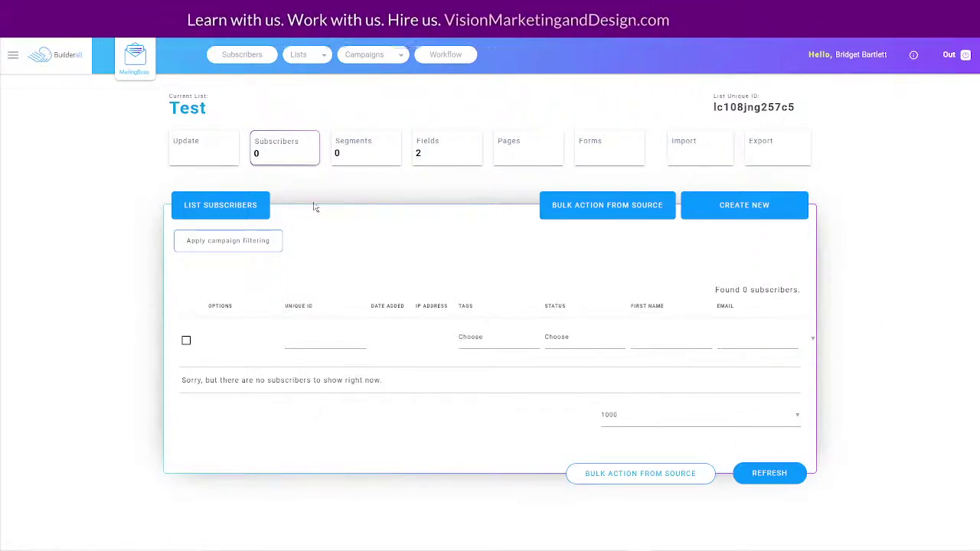
pyautogui.click(186, 341)
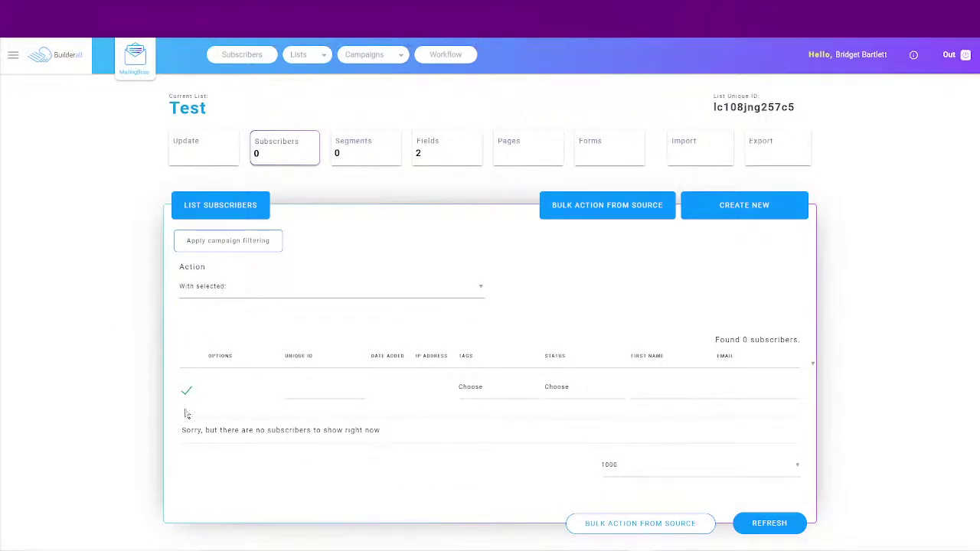
pyautogui.click(323, 291)
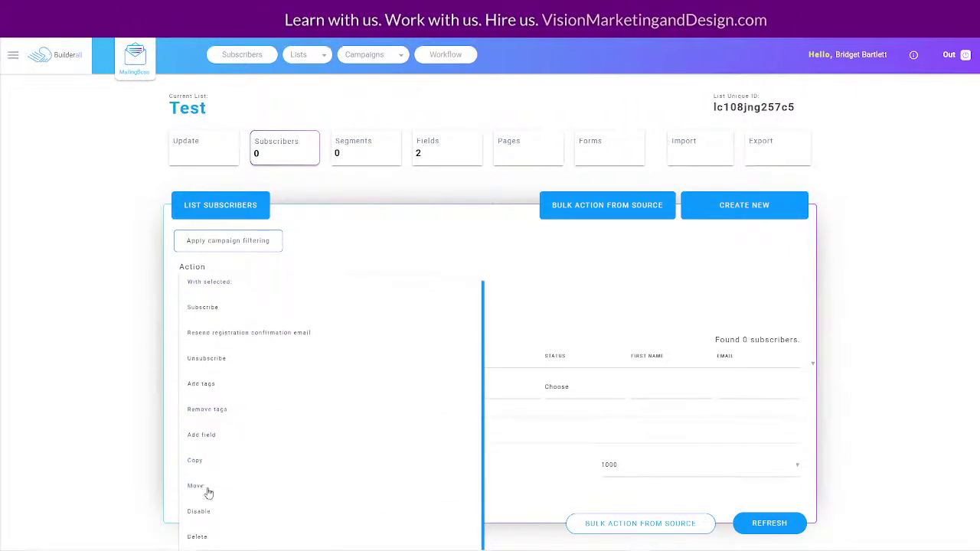
pyautogui.click(270, 491)
pyautogui.click(533, 294)
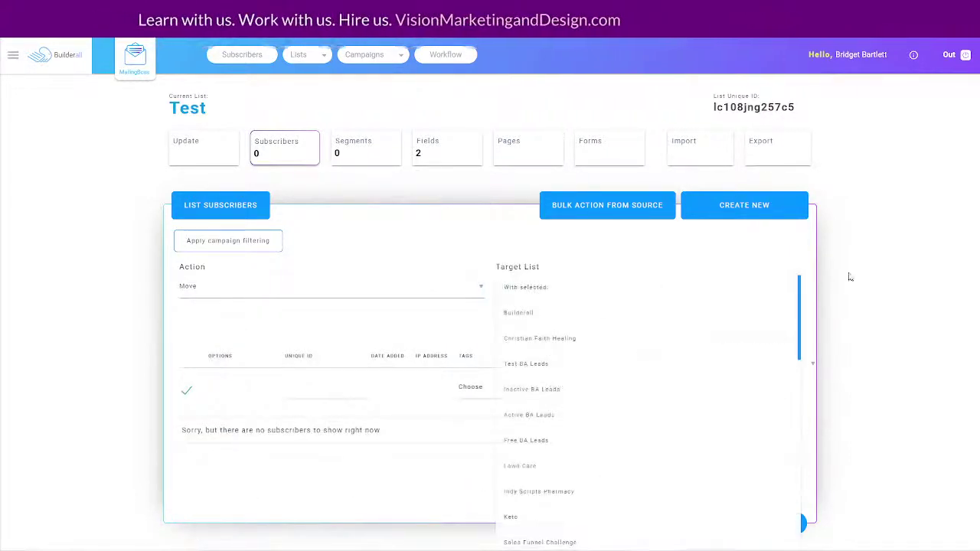
pyautogui.scroll(-10, 559, 345)
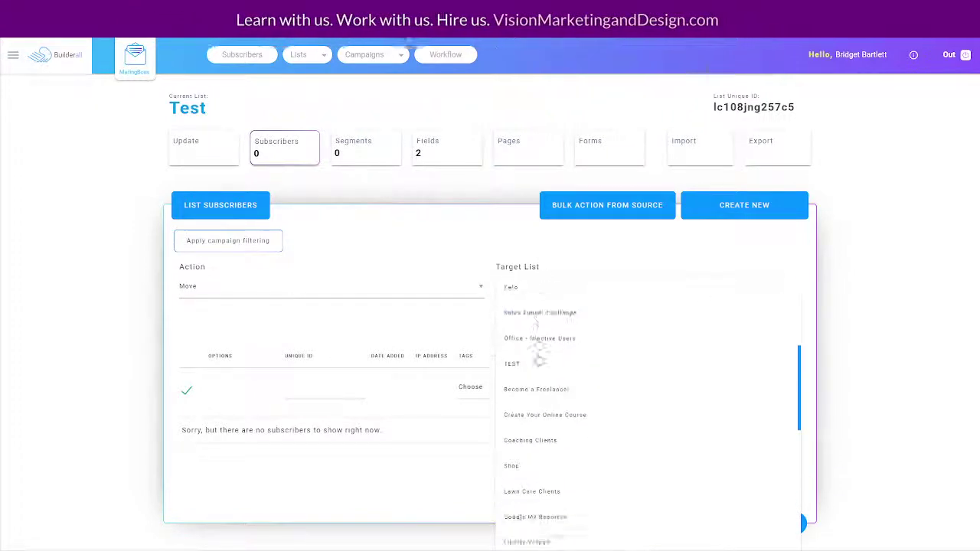
pyautogui.scroll(10, 554, 348)
pyautogui.click(525, 316)
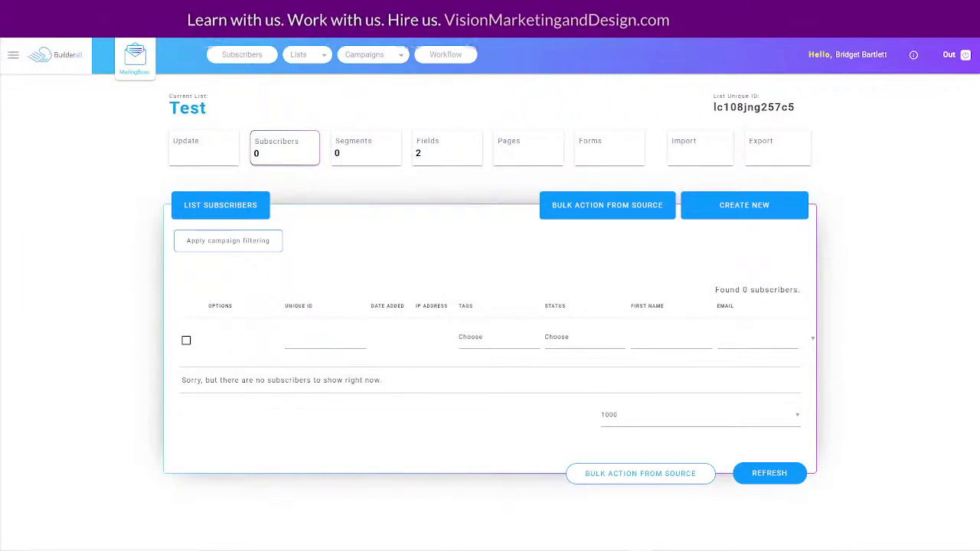
# Switch to the live training page in the other browser window and view its video stream and chat.
pyautogui.moveTo(979, 34); pyautogui.dragTo(753, 35)
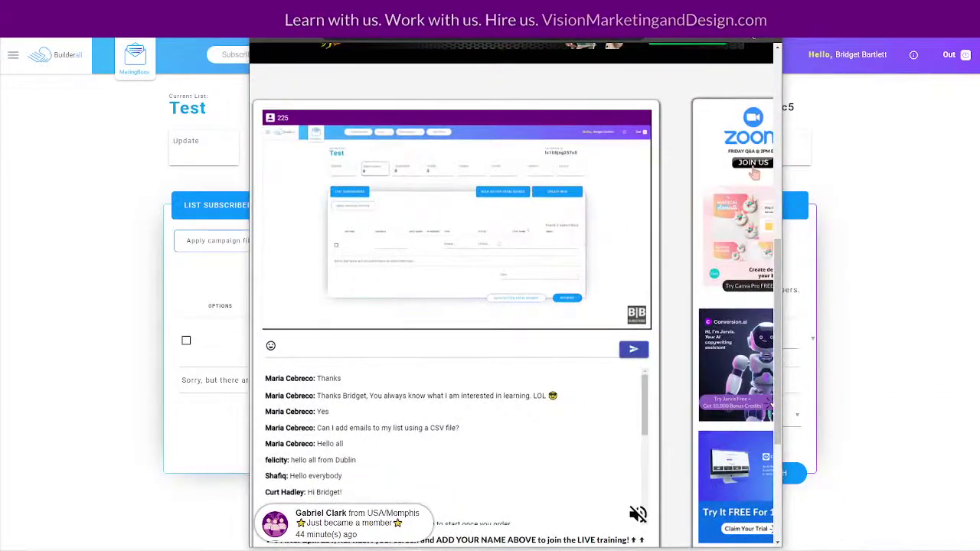
pyautogui.moveTo(589, 11); pyautogui.dragTo(580, 1)
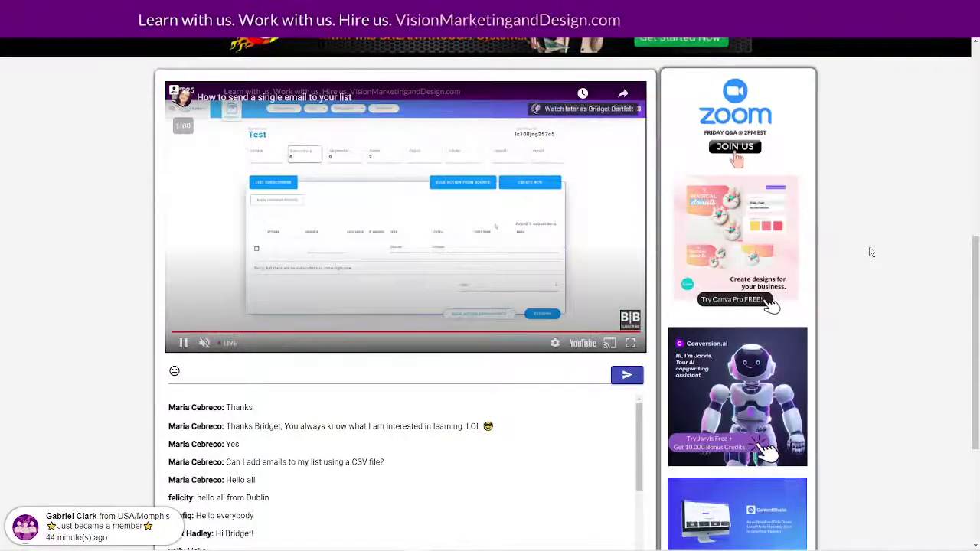
pyautogui.scroll(2, 863, 267)
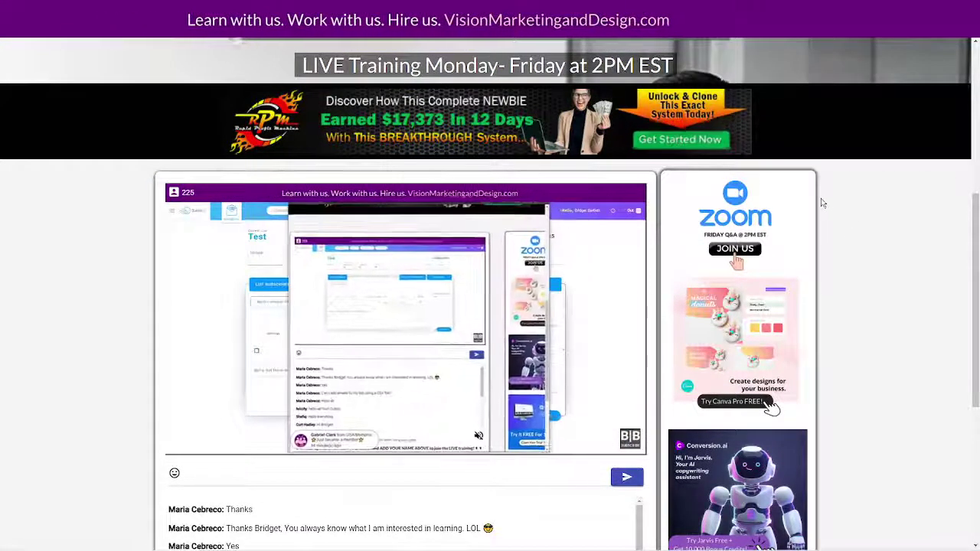
# Log out of the live training member site and open its Apply/Login page.
pyautogui.scroll(-2, 830, 239)
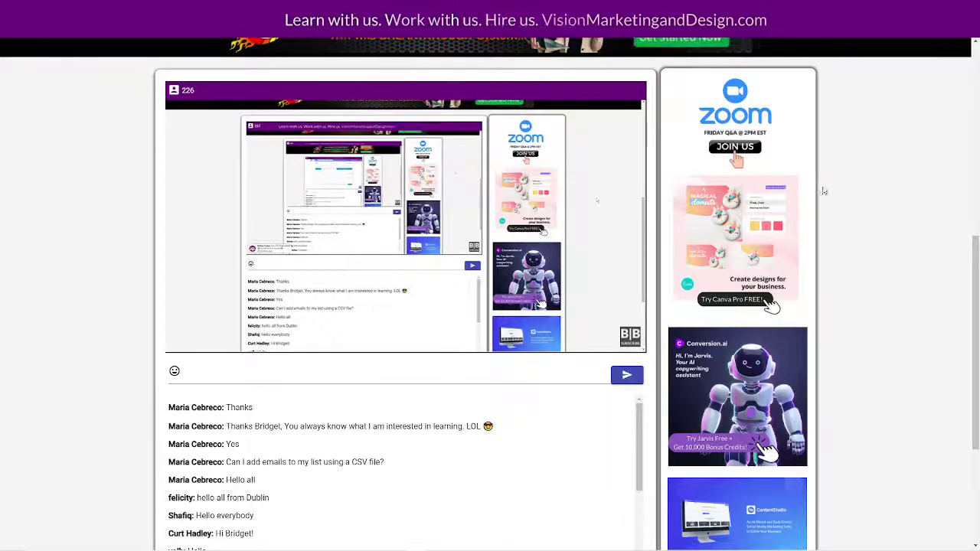
pyautogui.scroll(5, 858, 235)
pyautogui.scroll(3, 858, 236)
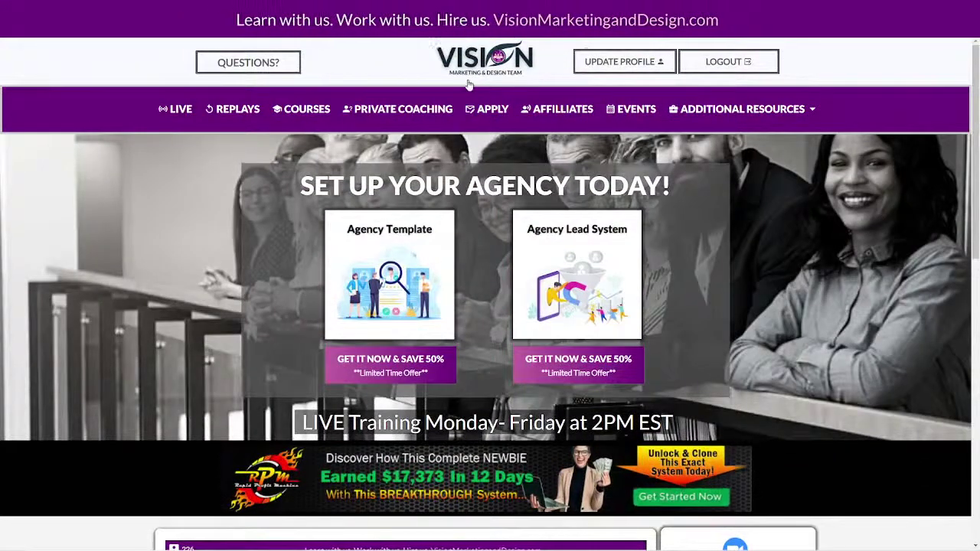
pyautogui.click(733, 62)
pyautogui.click(614, 63)
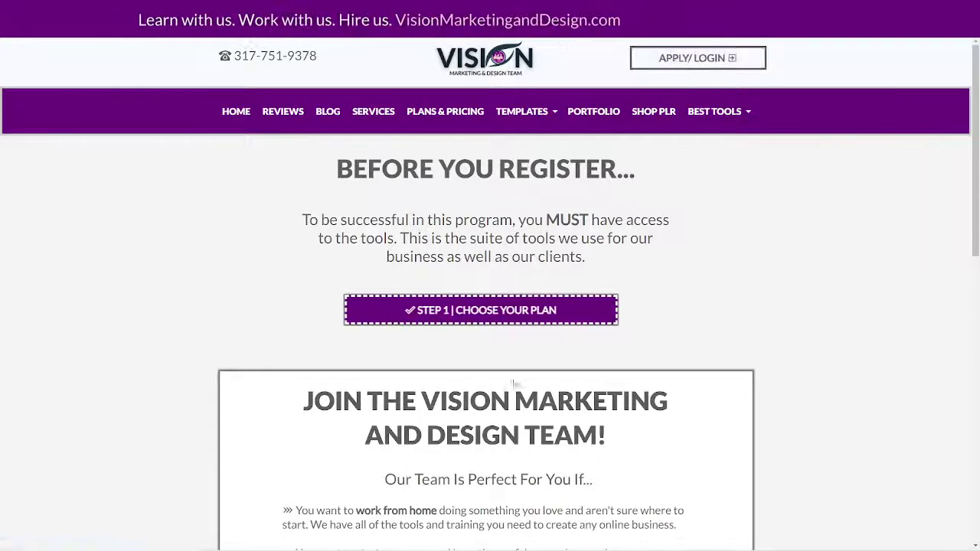
# Examine the registration page's plan step, the team membership criteria, and the Login and Register options.
pyautogui.scroll(-2, 832, 355)
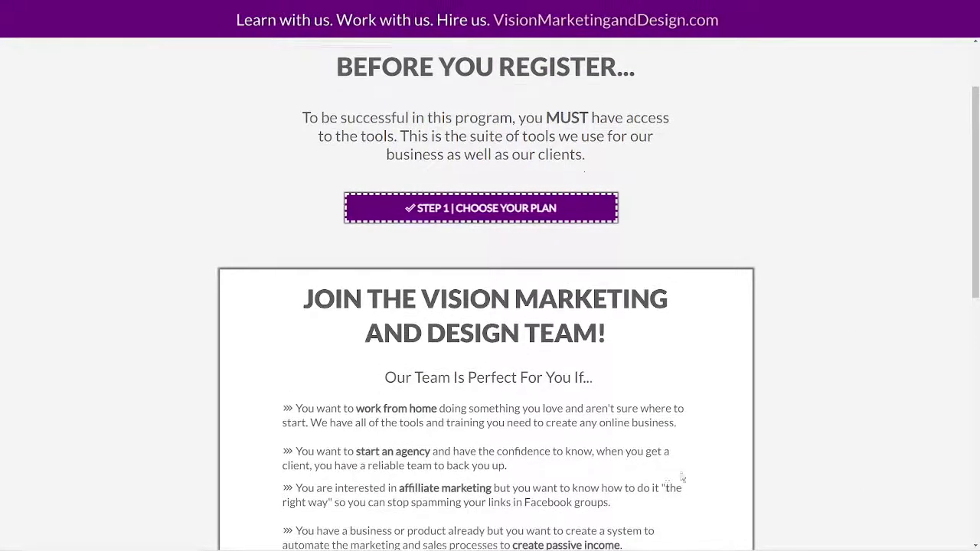
pyautogui.scroll(-3, 506, 415)
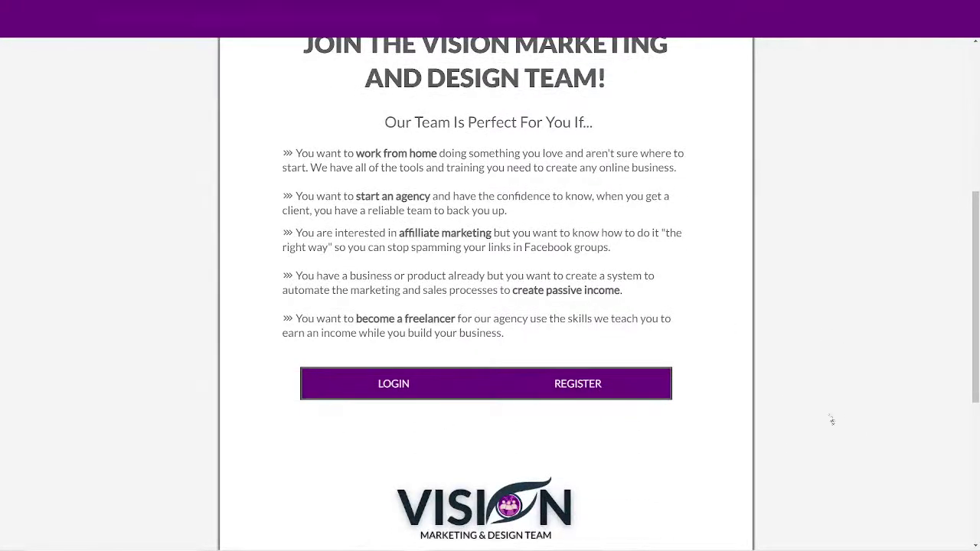
pyautogui.scroll(5, 831, 383)
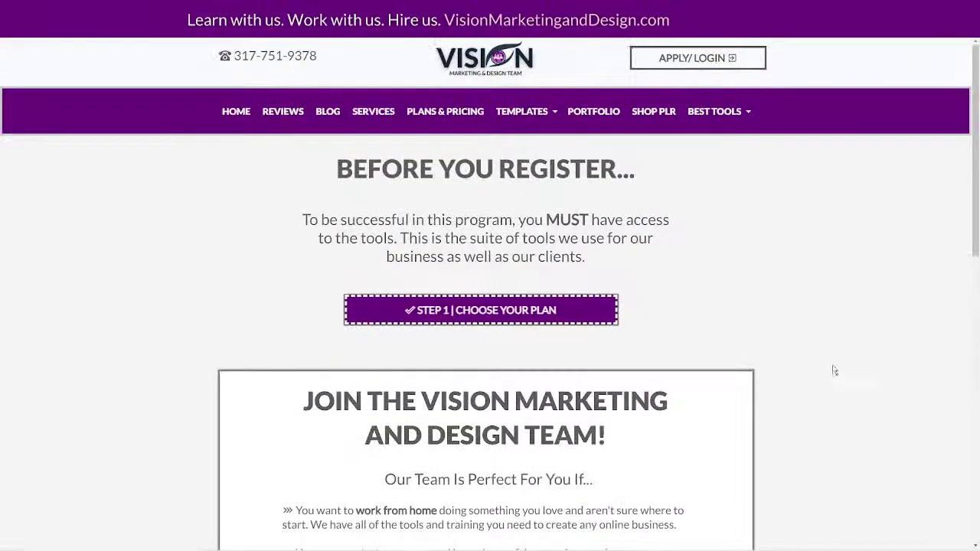